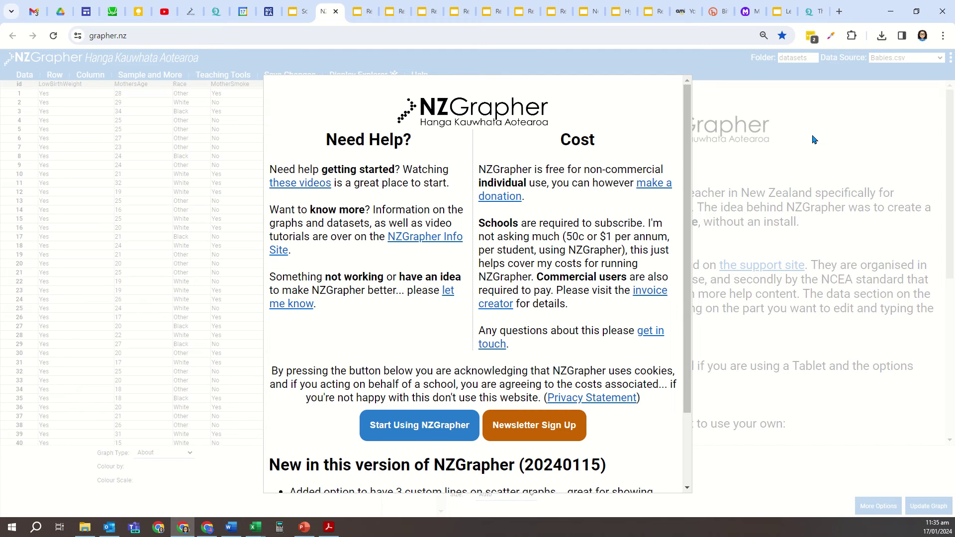
# - Dismiss the welcome screen and load the built-in Rugby.csv dataset
pyautogui.click(835, 127)
pyautogui.click(886, 61)
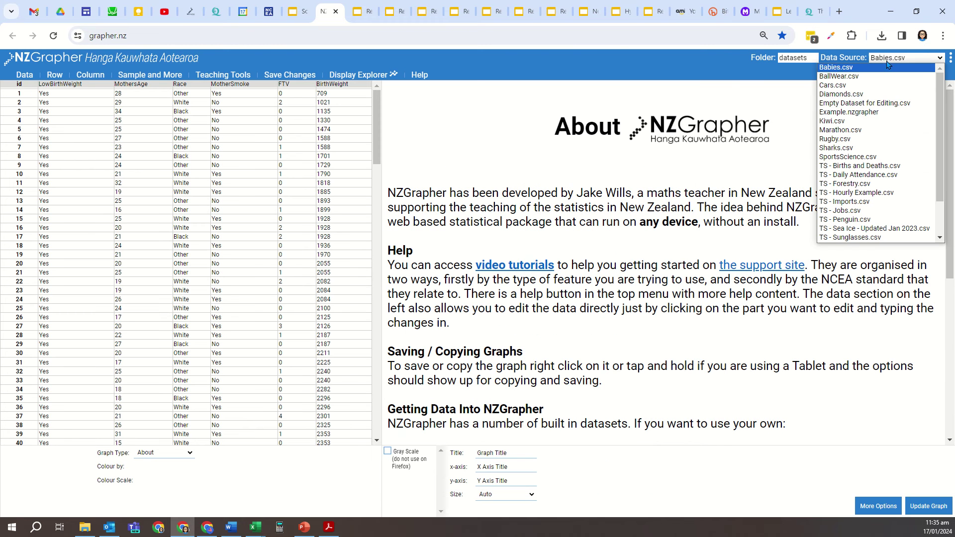
pyautogui.click(866, 141)
pyautogui.click(740, 116)
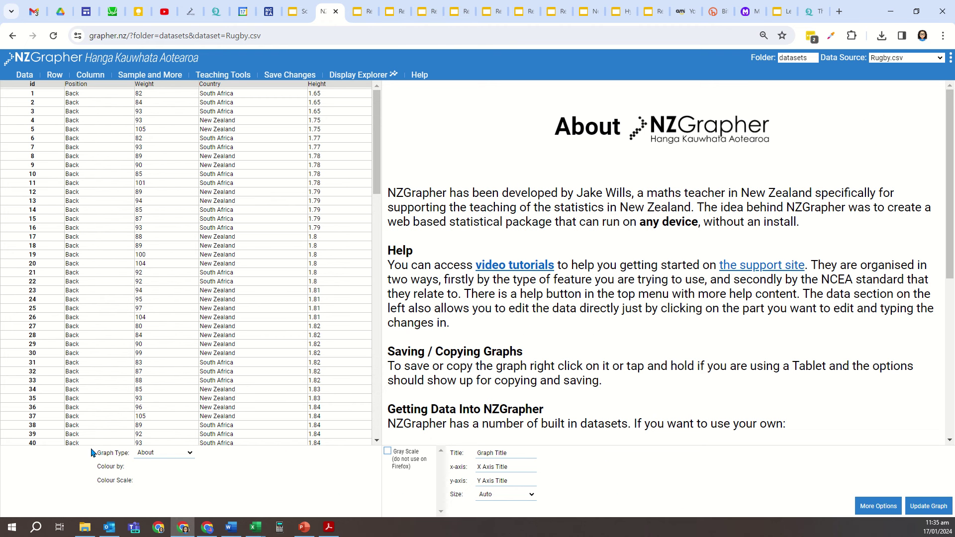
# - Choose Scatter Graph with Weight as variable 1 and Height as variable 2
pyautogui.click(182, 453)
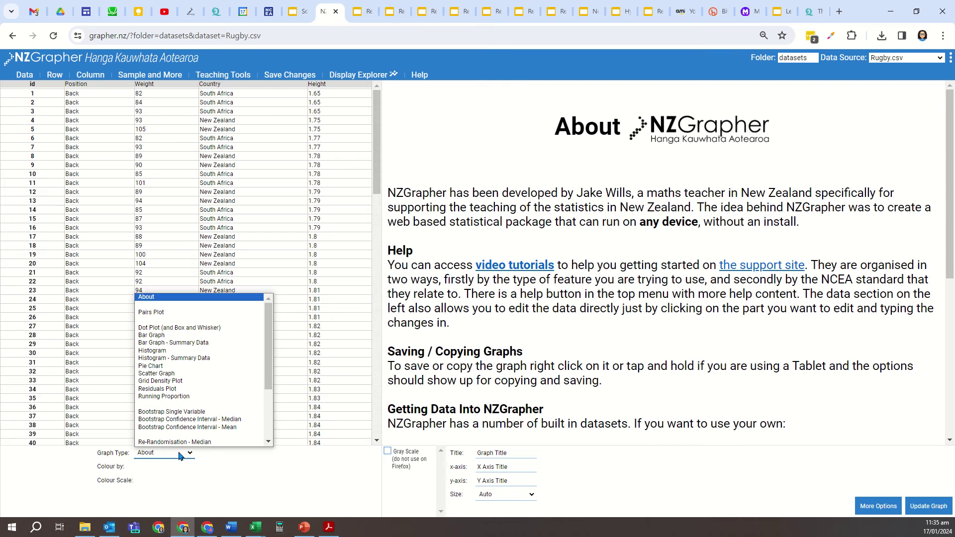
pyautogui.click(192, 379)
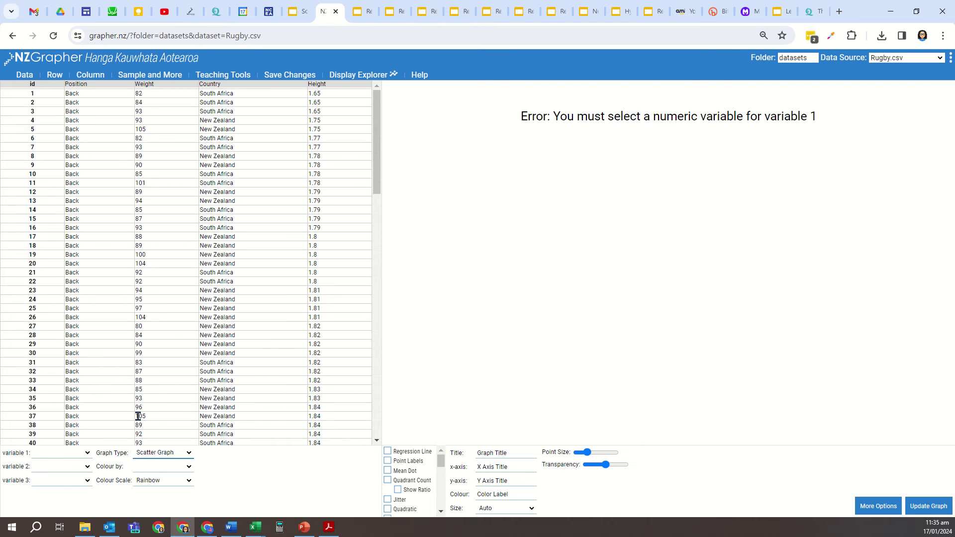
pyautogui.click(62, 456)
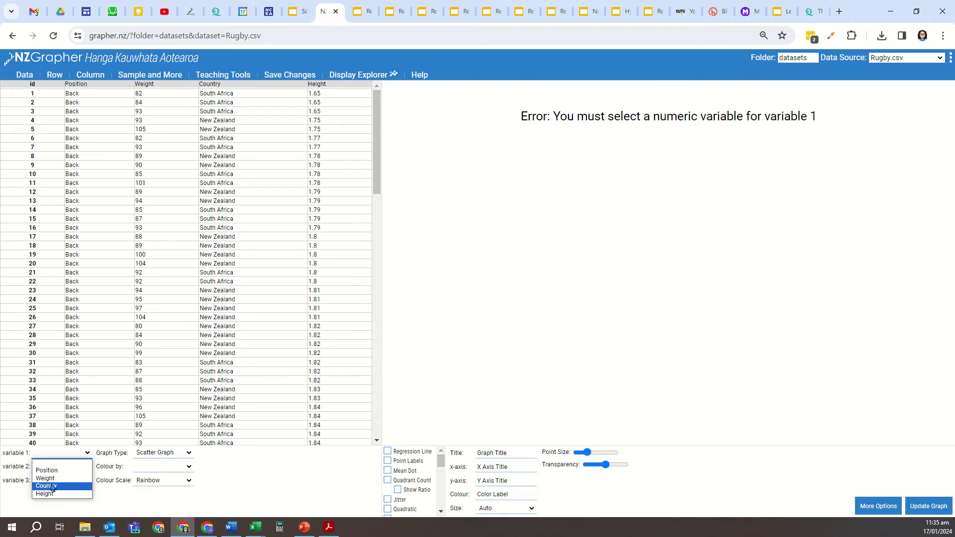
pyautogui.click(59, 479)
pyautogui.click(62, 467)
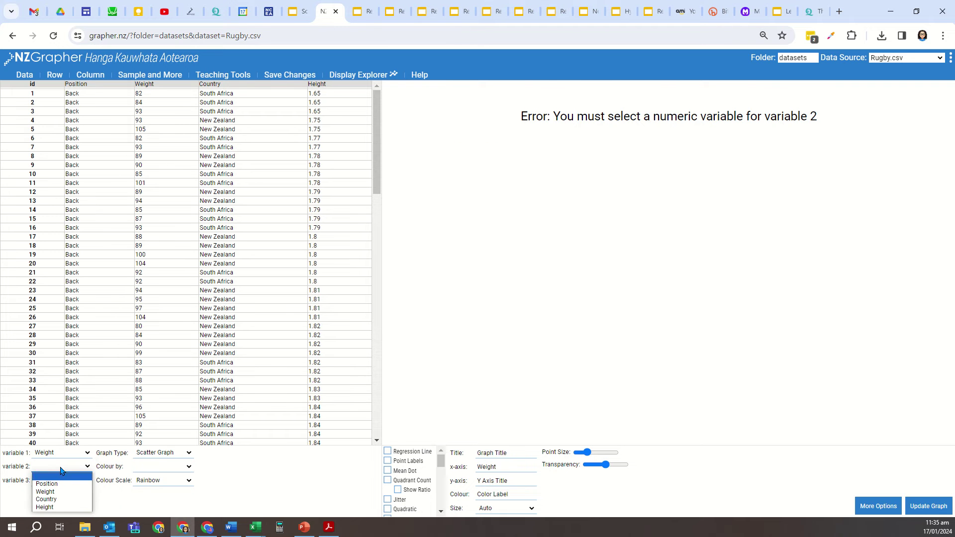
pyautogui.click(60, 507)
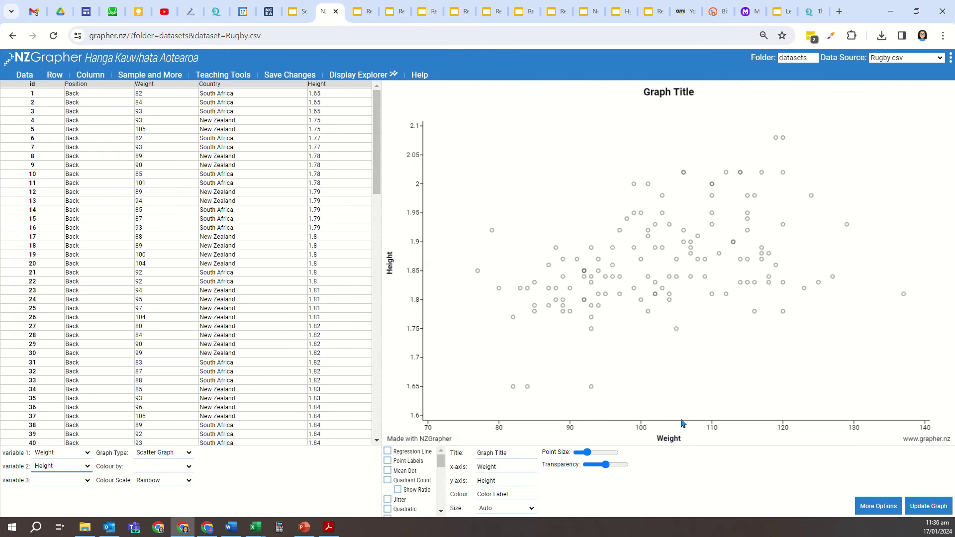
# - Swap the variables so Height is variable 1 (horizontal) and Weight is variable 2
pyautogui.click(62, 457)
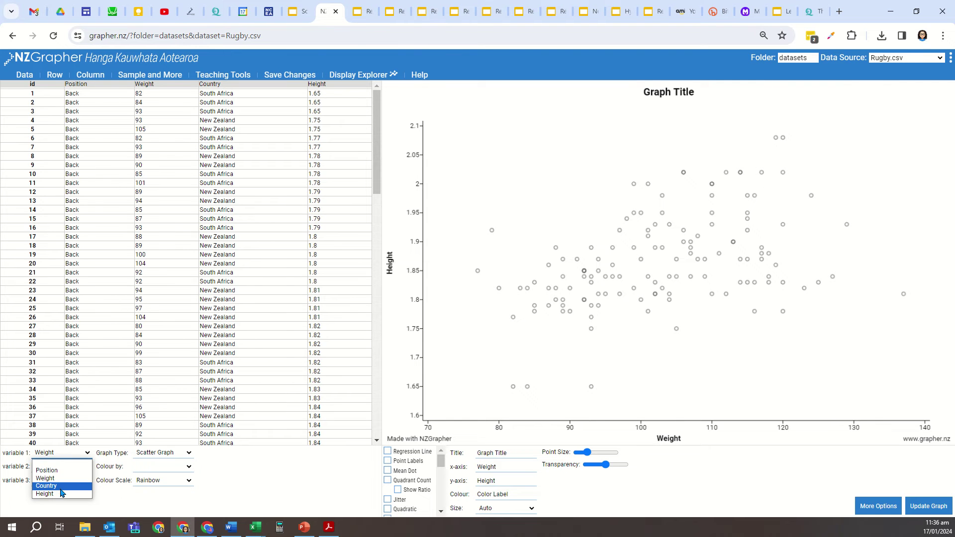
pyautogui.click(62, 492)
pyautogui.click(60, 467)
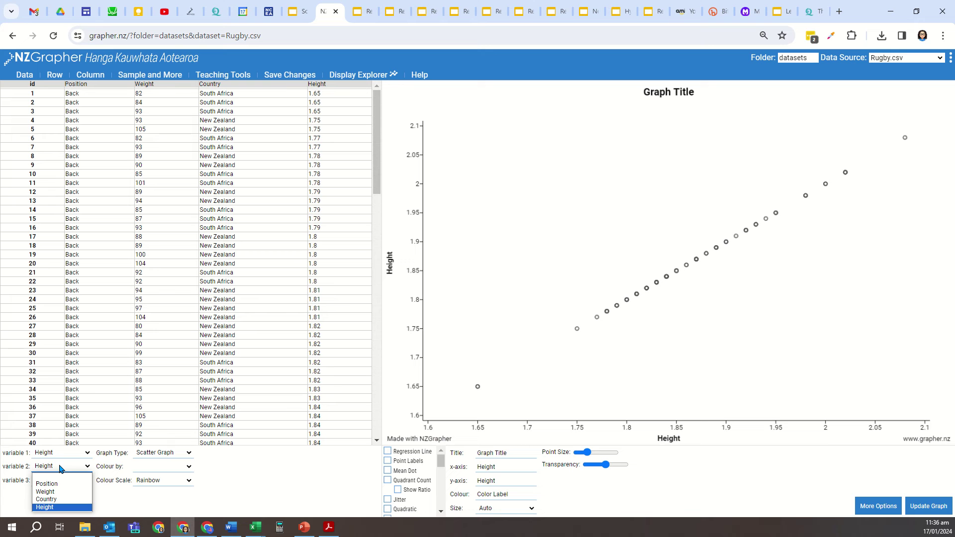
pyautogui.click(62, 492)
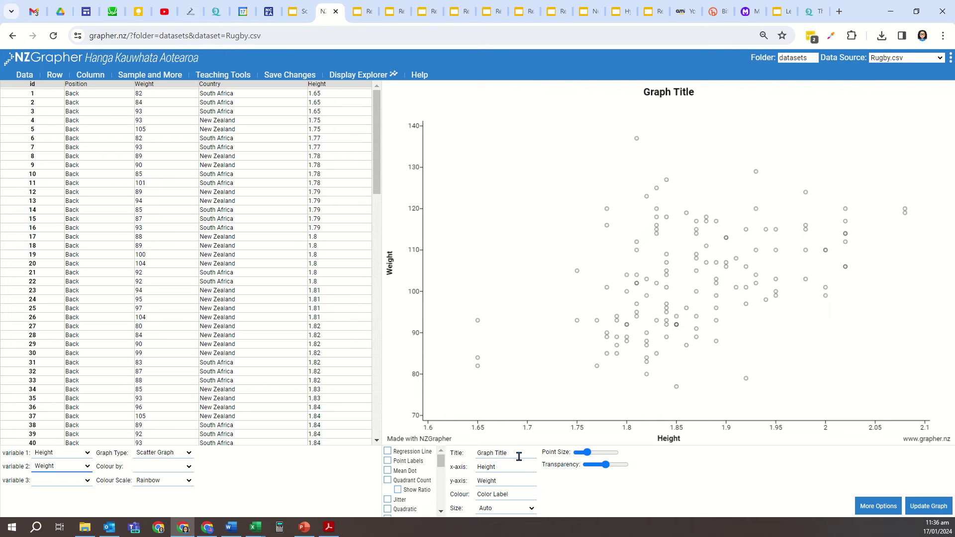
# - Title the graph 'Rugby Investigation' with axis labels Height (cm) and Weight (kg), and update it
pyautogui.moveTo(520, 453); pyautogui.dragTo(457, 452)
pyautogui.write('Rugby Investigatio')
pyautogui.click(516, 467)
pyautogui.press('Tab')
pyautogui.press('Right')
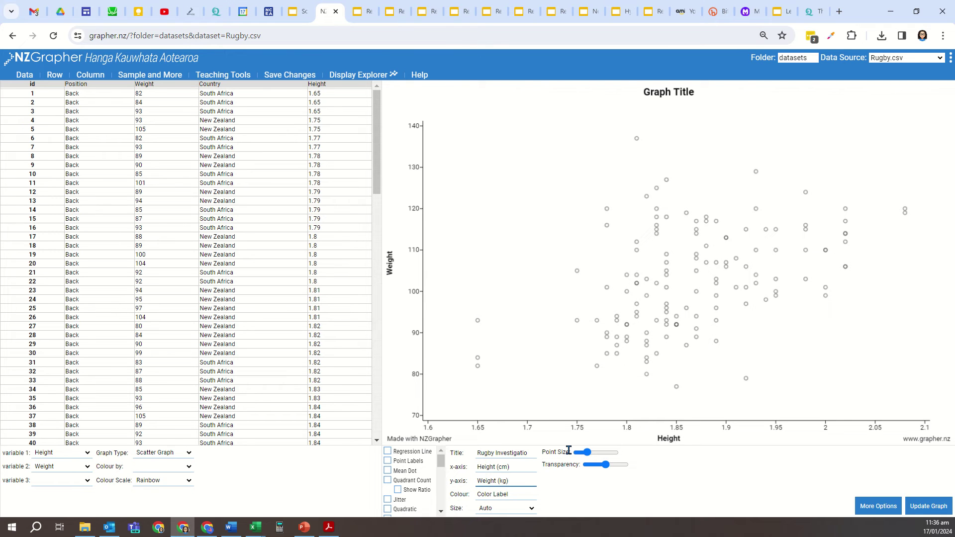
pyautogui.click(925, 506)
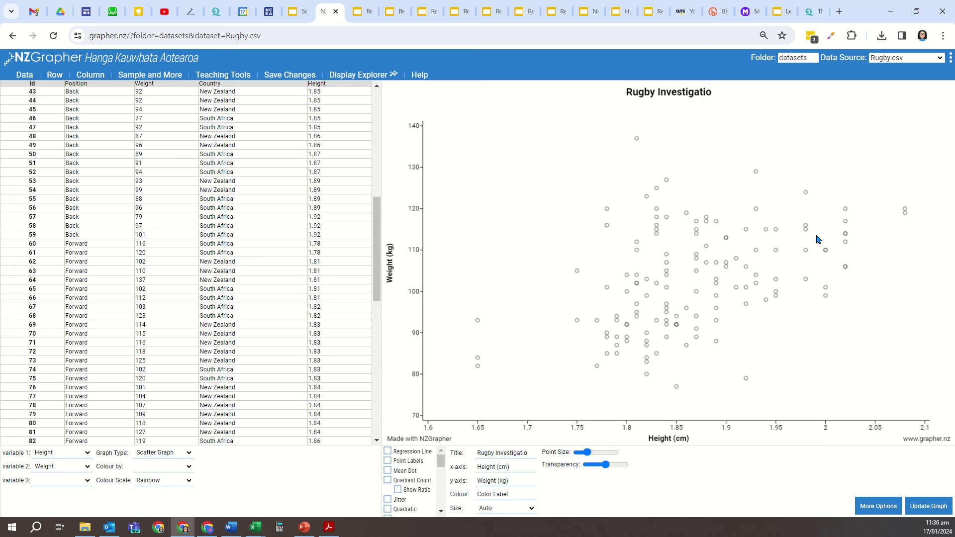
# - Enlarge the plotted points and correct the truncated title to 'Rugby Investigation'
pyautogui.click(597, 455)
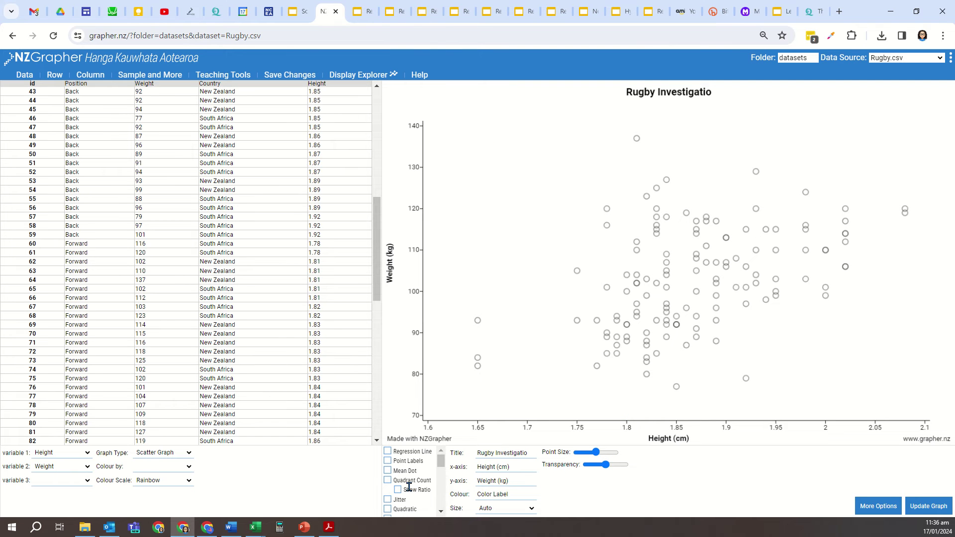
pyautogui.scroll(-1, 669, 358)
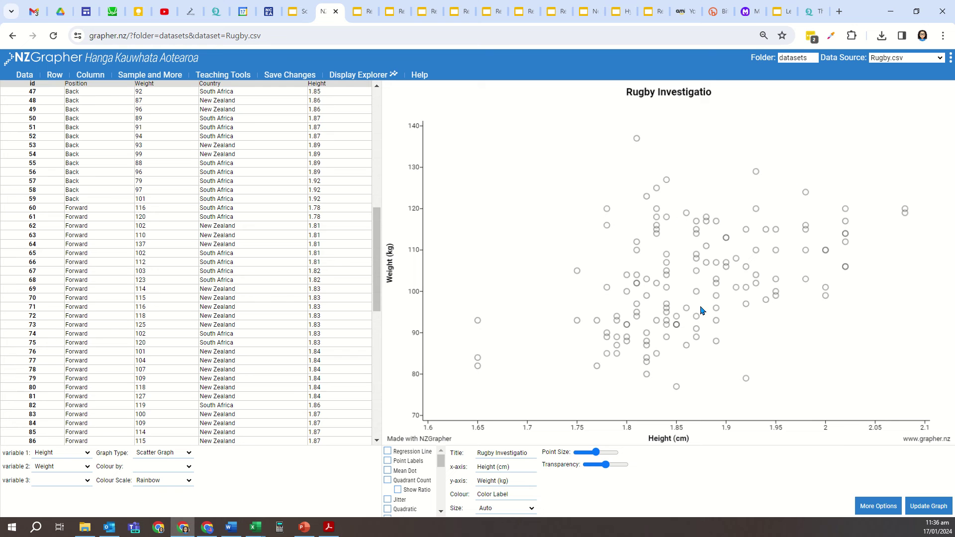
pyautogui.click(529, 453)
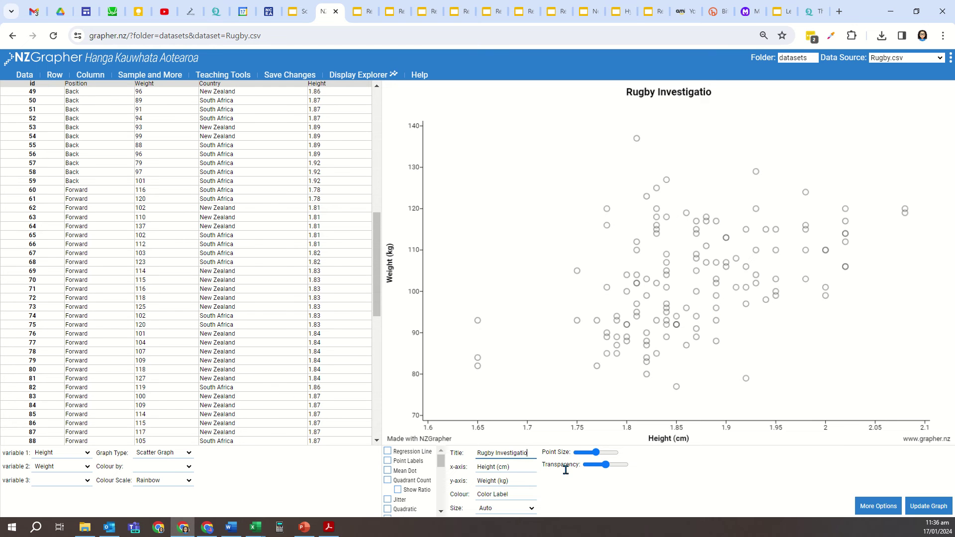
pyautogui.write('n')
pyautogui.click(915, 507)
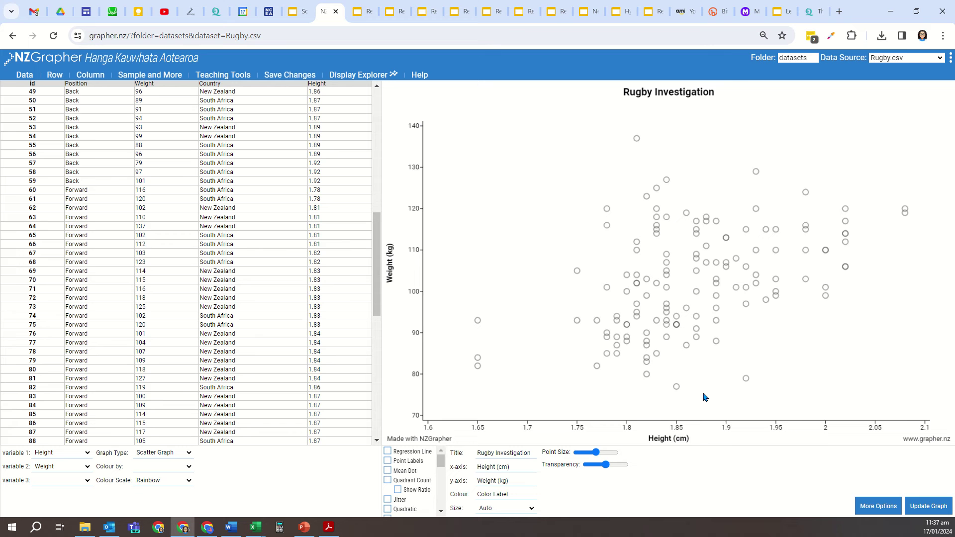
# - Copy the scatter graph as an image and switch over to Word
pyautogui.rightClick(540, 224)
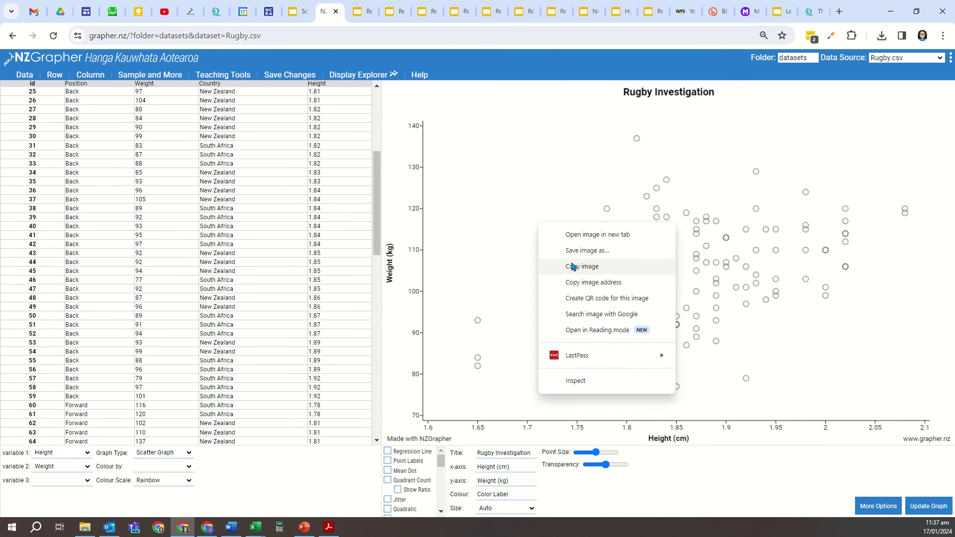
pyautogui.click(575, 267)
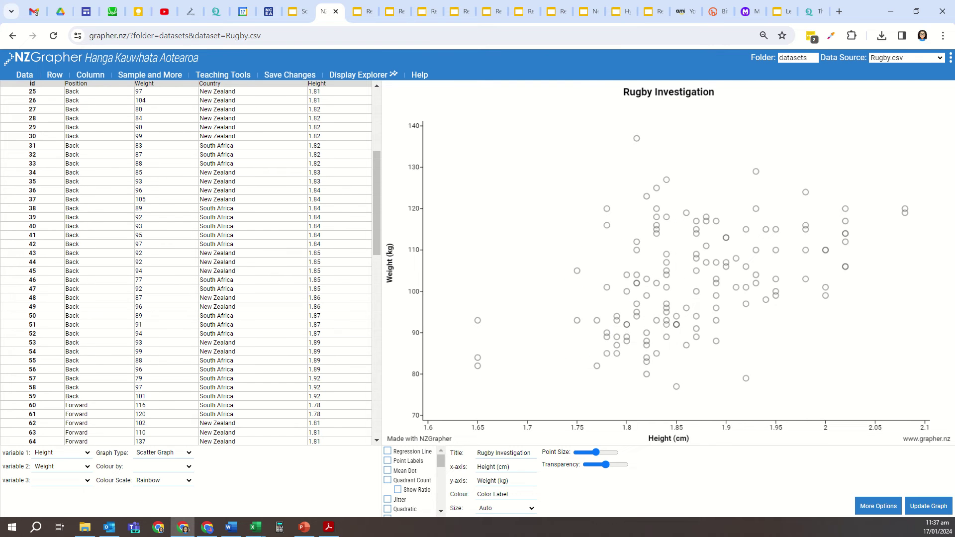
pyautogui.hotkey('alt', 'Tab')
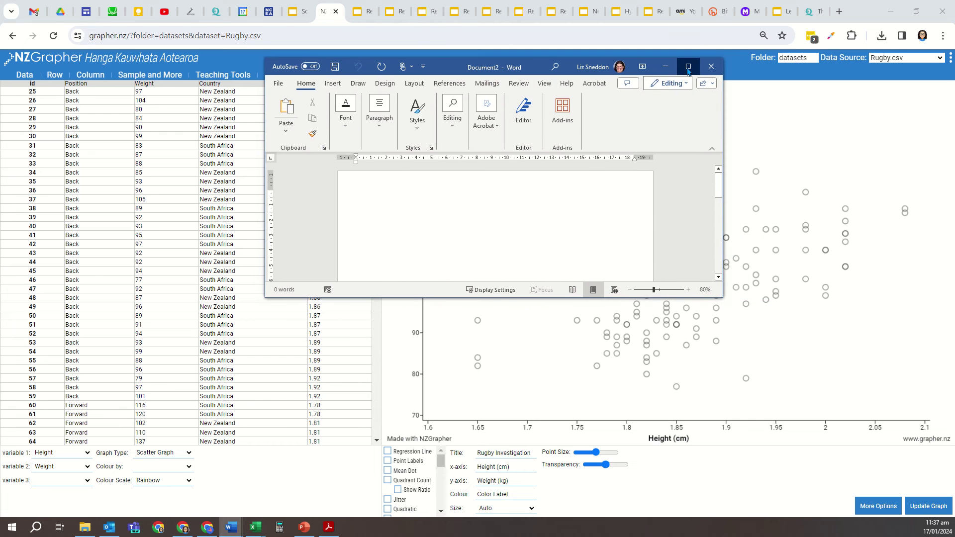
# - Paste the copied scatter graph into the maximised Word document, then minimise Word
pyautogui.click(689, 67)
pyautogui.hotkey('ctrl', 'v')
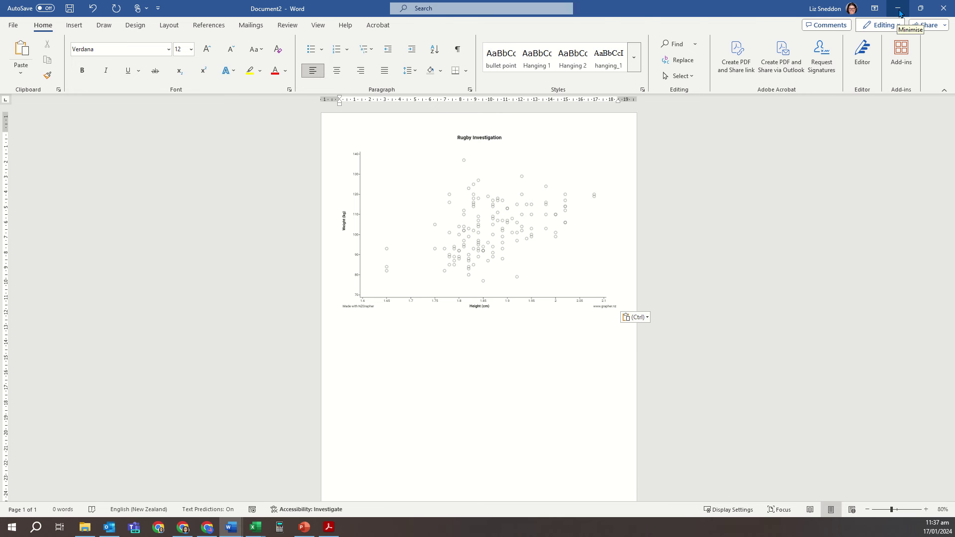
pyautogui.click(899, 10)
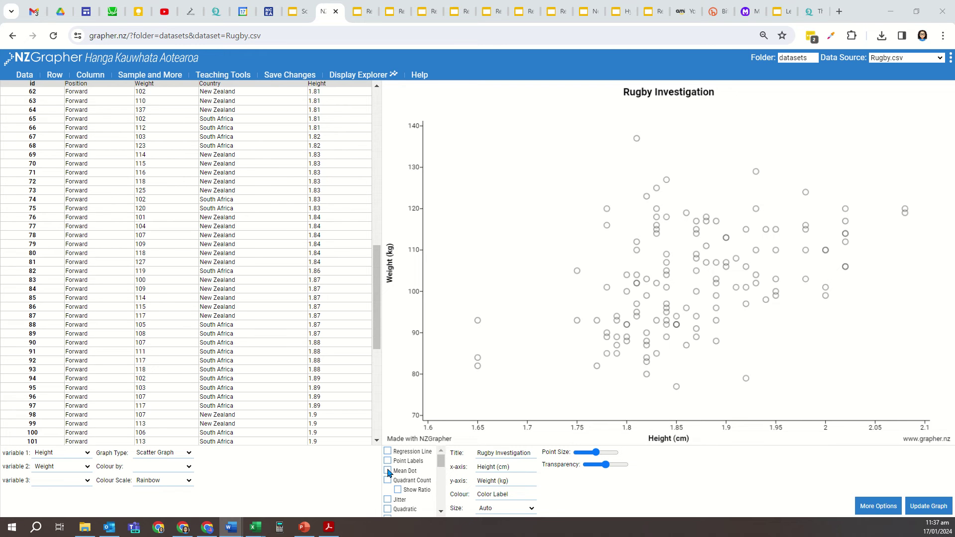
# - Show the mean point on the graph and scroll the options down to Add Cust. Line
pyautogui.click(388, 471)
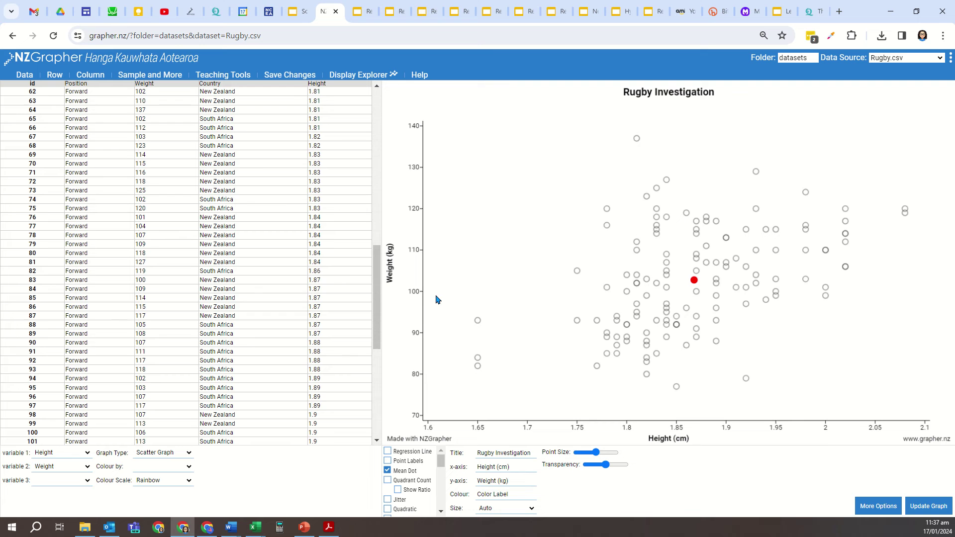
pyautogui.scroll(-3, 700, 294)
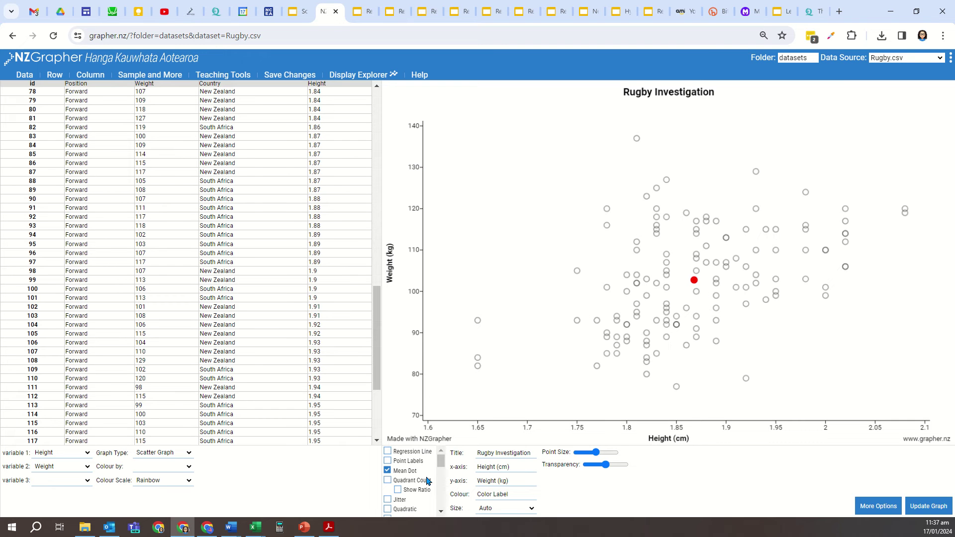
pyautogui.scroll(-1, 419, 486)
pyautogui.scroll(-2, 421, 482)
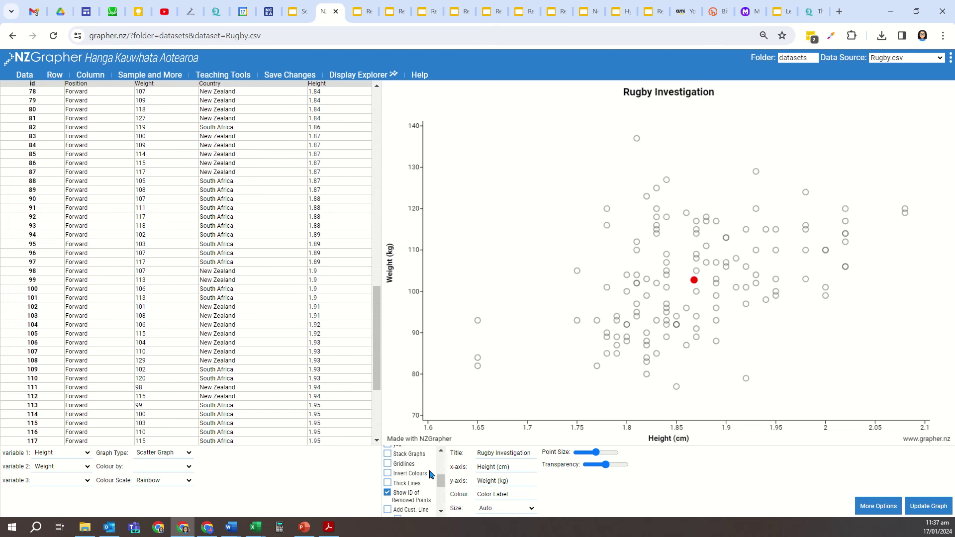
pyautogui.scroll(-2, 431, 474)
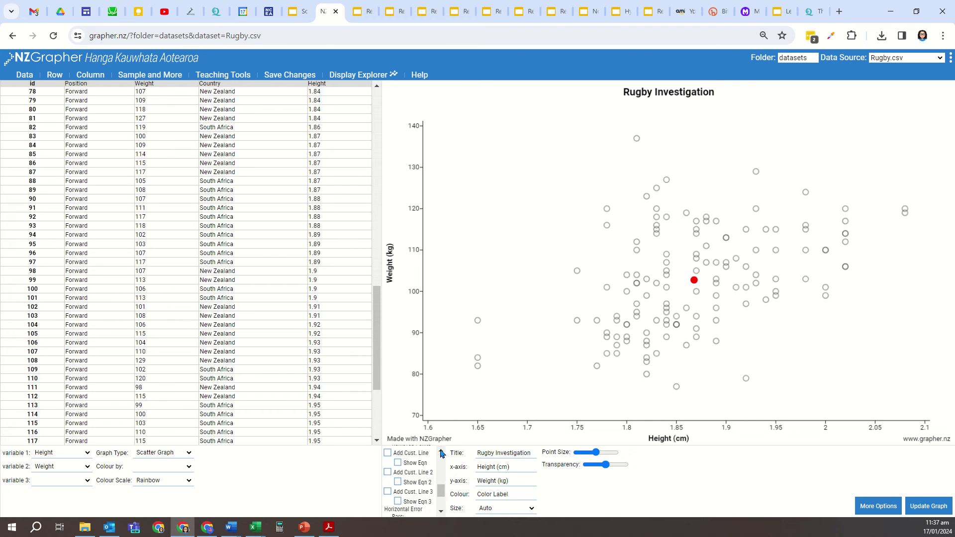
pyautogui.click(441, 451)
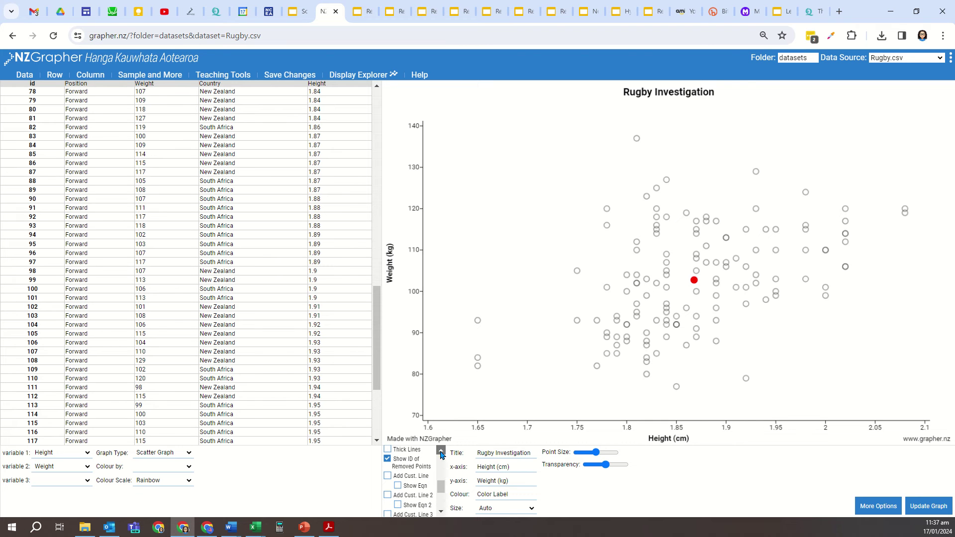
# - Add a yellow custom line and drag its ends to follow the rising height–weight trend
pyautogui.click(388, 476)
pyautogui.moveTo(489, 135); pyautogui.dragTo(863, 160)
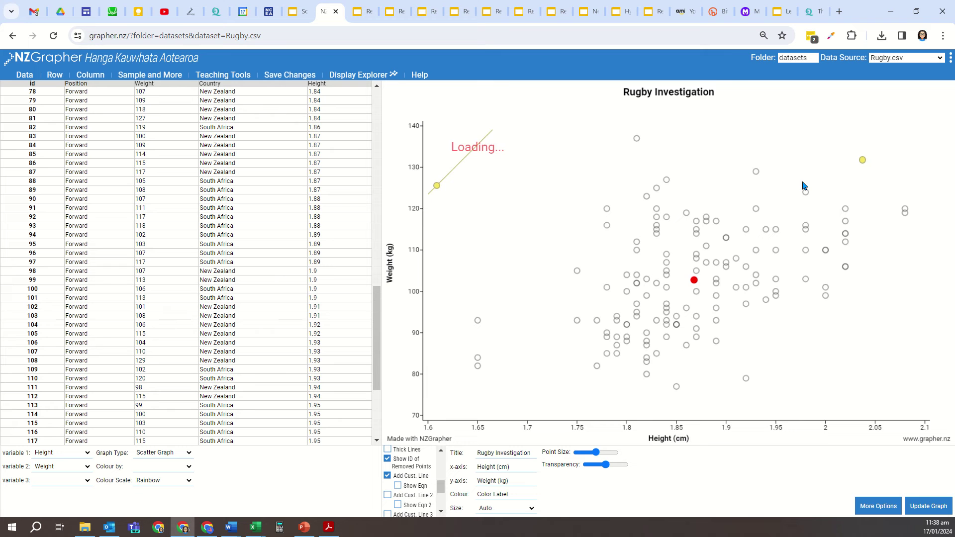
pyautogui.moveTo(438, 187); pyautogui.dragTo(567, 356)
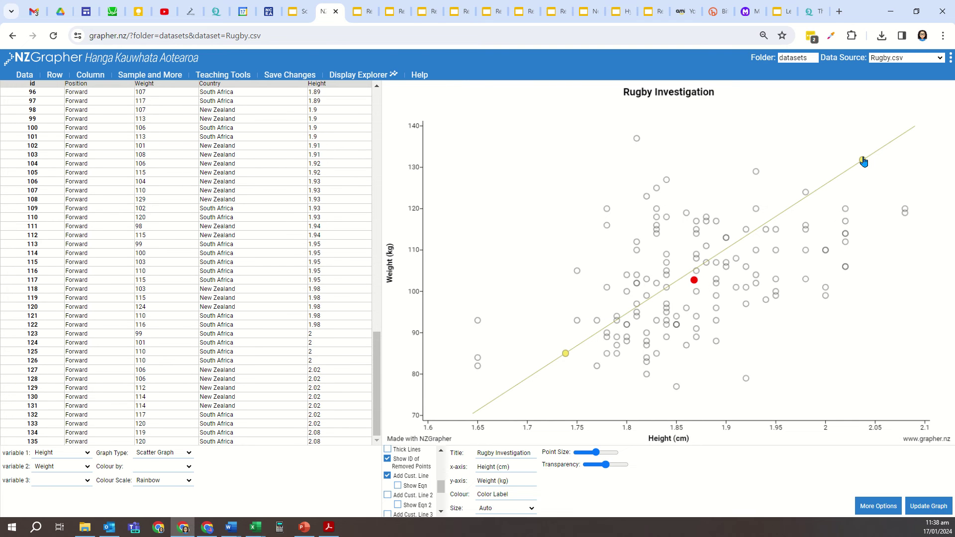
pyautogui.moveTo(863, 162); pyautogui.dragTo(868, 160)
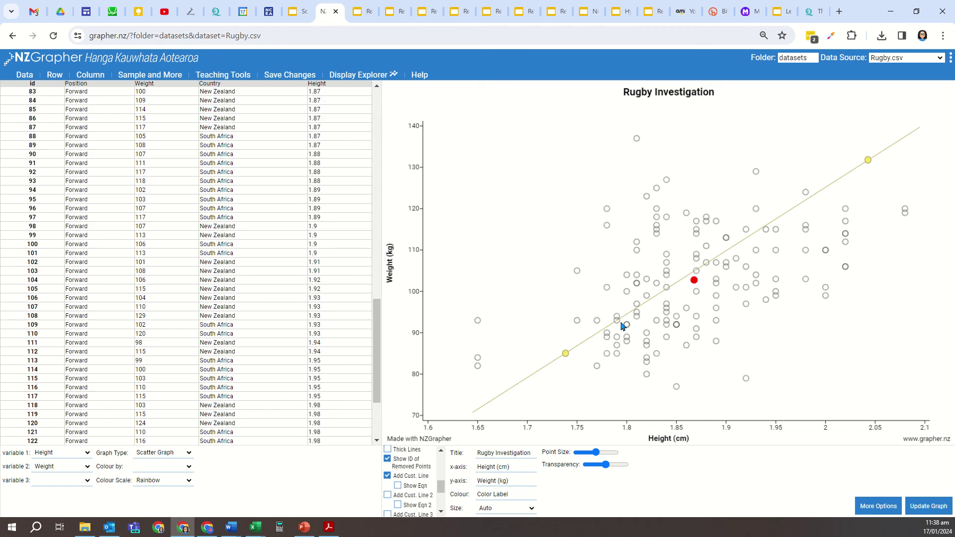
pyautogui.moveTo(566, 353); pyautogui.dragTo(571, 361)
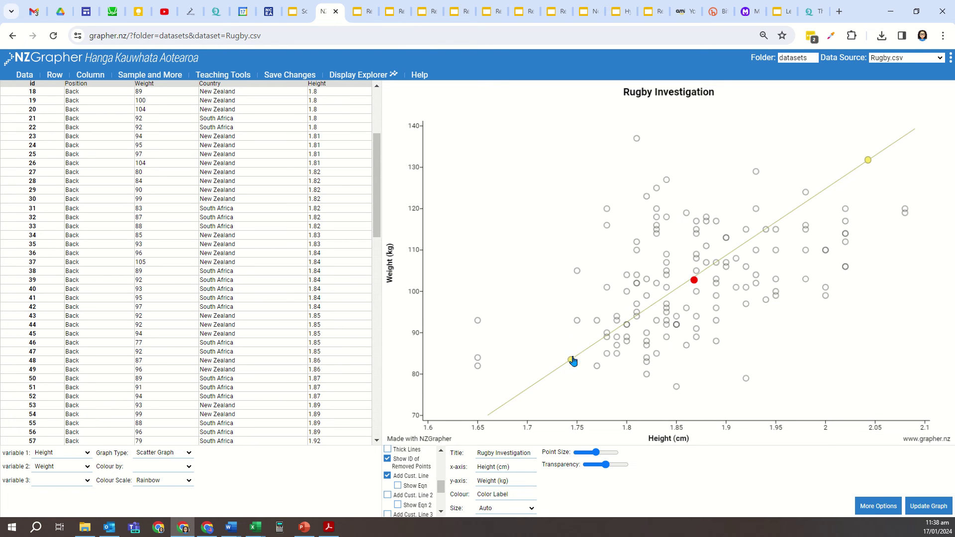
pyautogui.moveTo(572, 360); pyautogui.dragTo(573, 362)
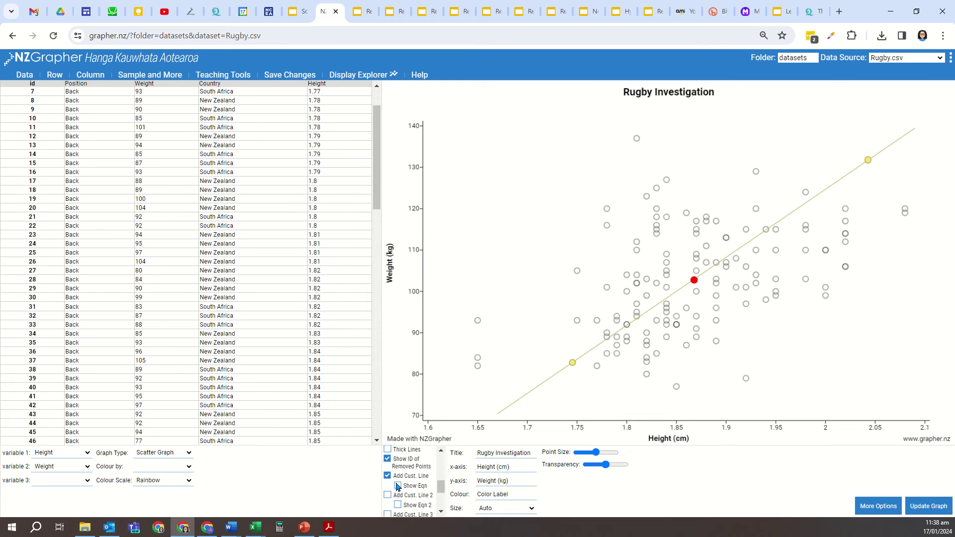
# - Show the custom line's equation, Weight (kg) = 164.44 * Height (cm) - 204.2, on the graph
pyautogui.click(398, 485)
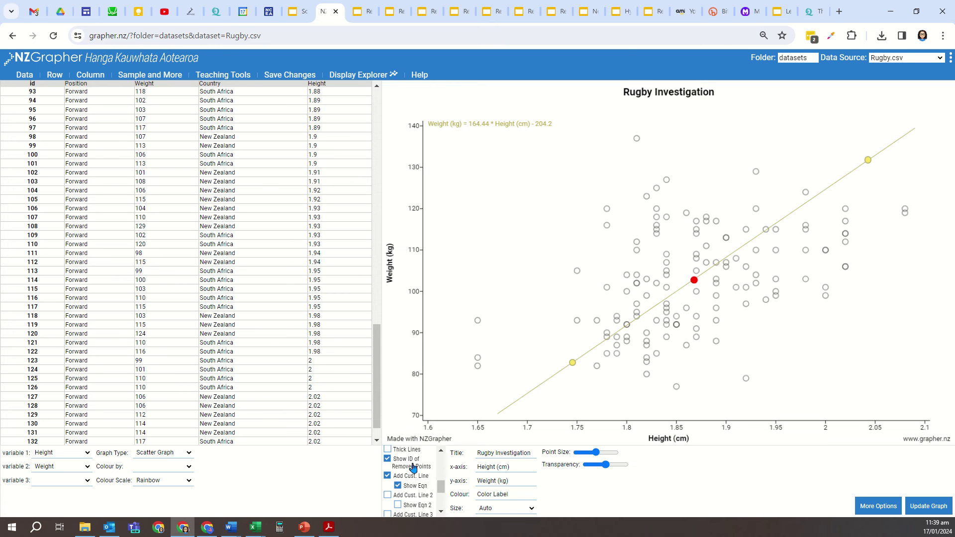
# - Add magenta and cyan custom lines bounding the points above and below, then copy the graph image
pyautogui.scroll(-2, 412, 467)
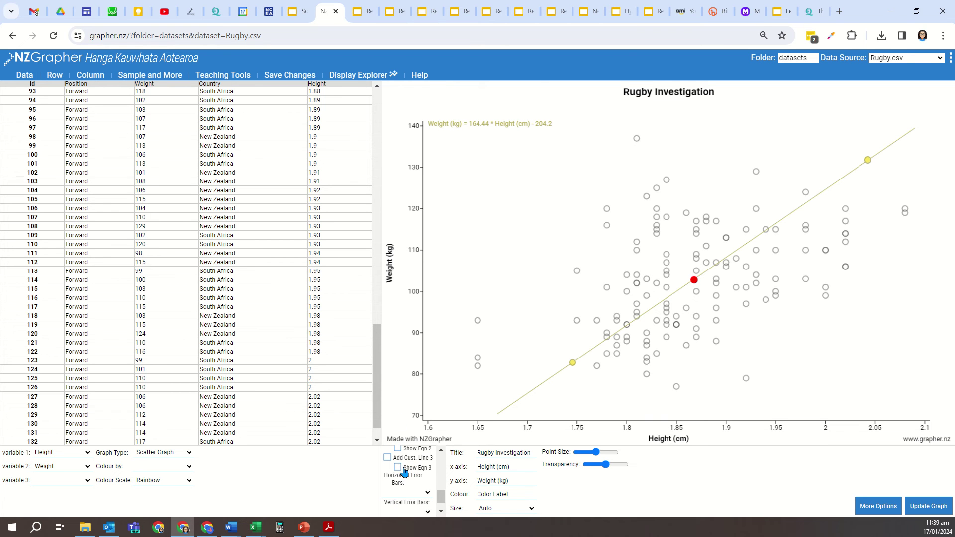
pyautogui.scroll(1, 405, 469)
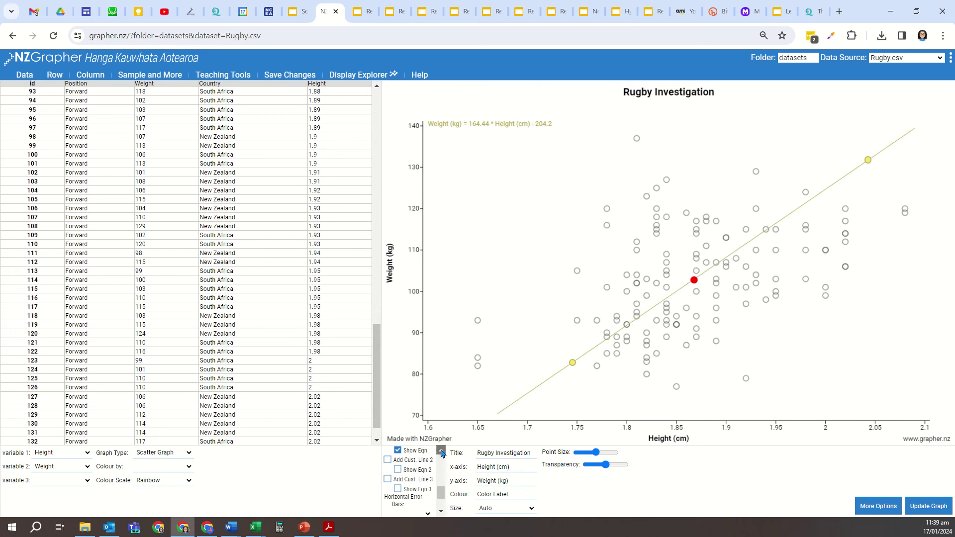
pyautogui.click(388, 460)
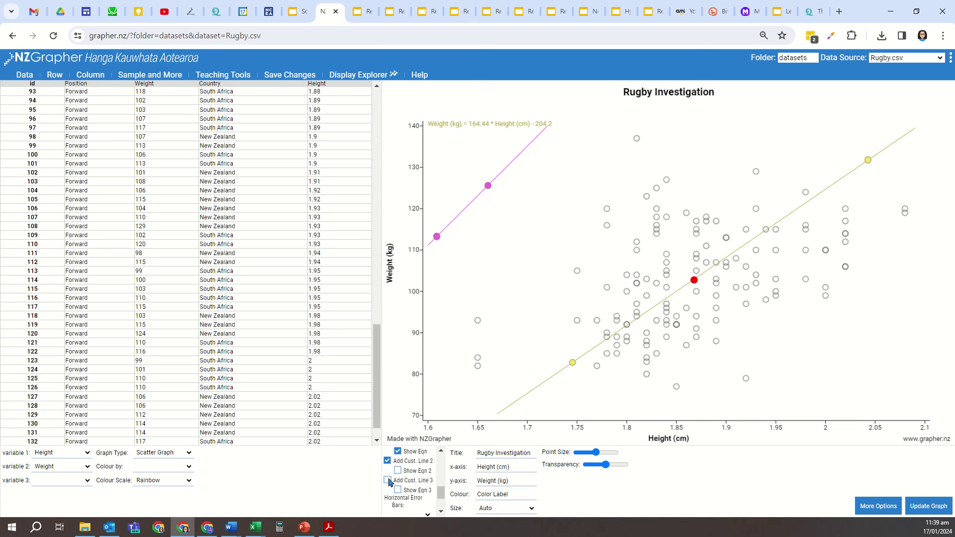
pyautogui.click(387, 480)
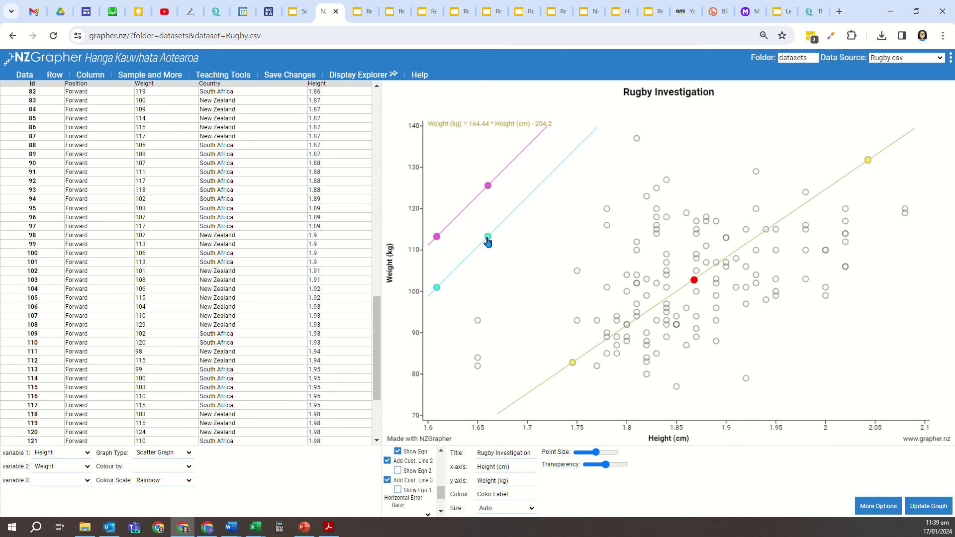
pyautogui.moveTo(490, 241); pyautogui.dragTo(874, 241)
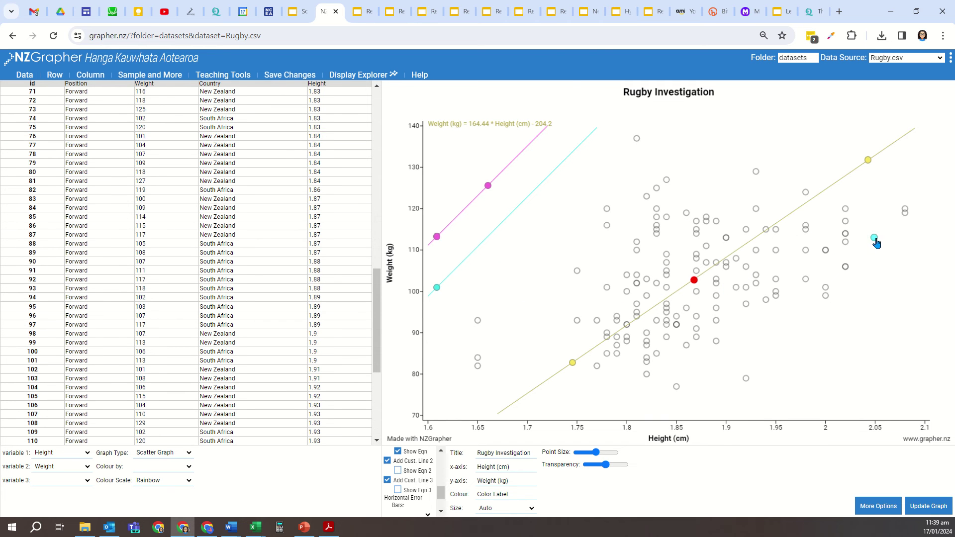
pyautogui.moveTo(436, 289); pyautogui.dragTo(678, 391)
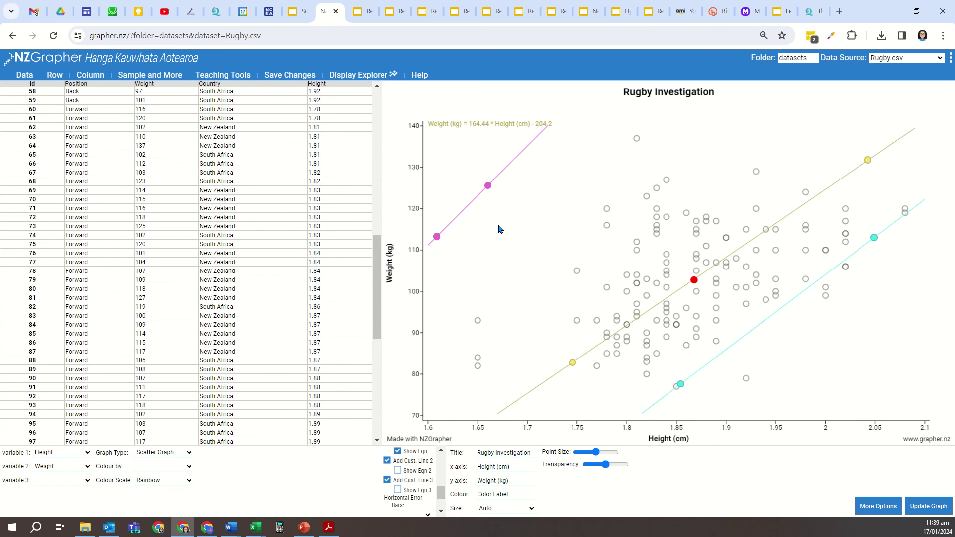
pyautogui.moveTo(488, 186); pyautogui.dragTo(663, 177)
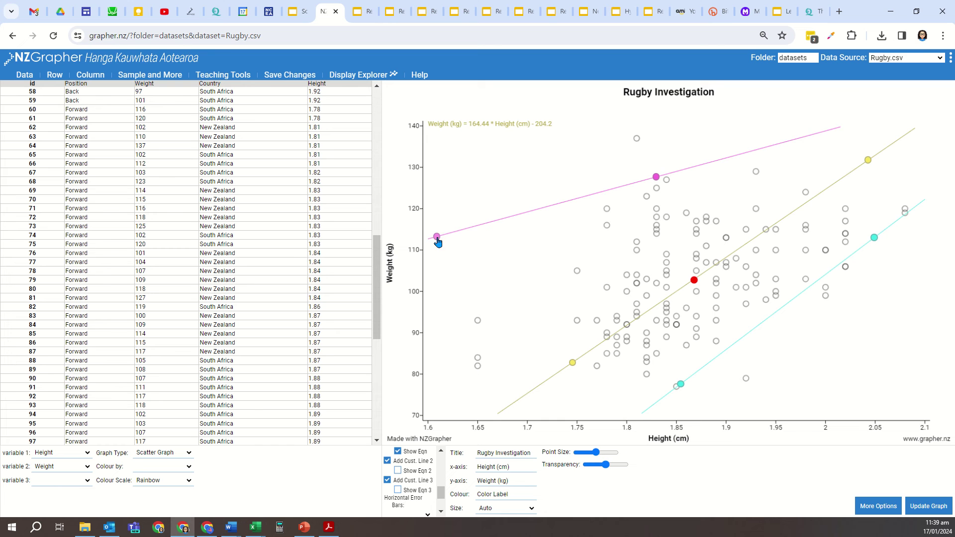
pyautogui.moveTo(440, 240); pyautogui.dragTo(478, 323)
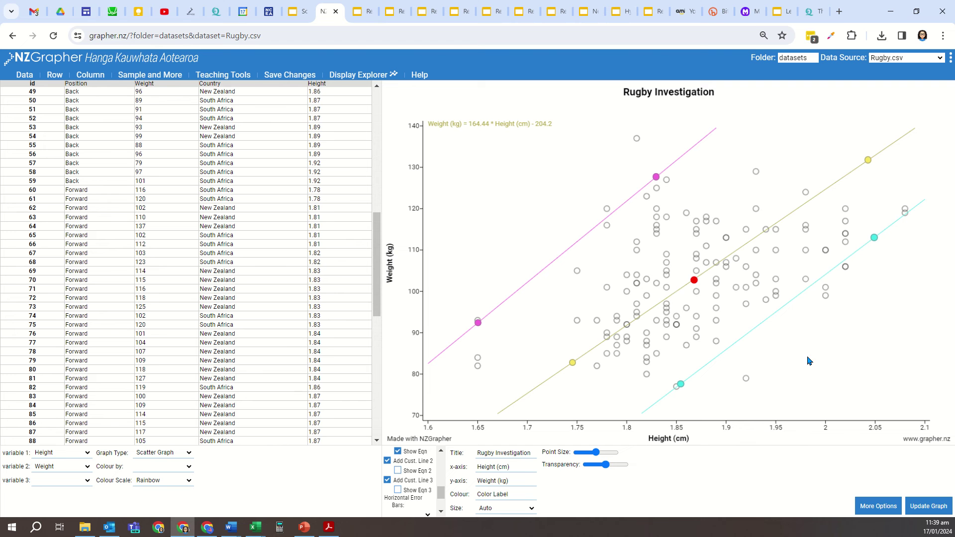
pyautogui.rightClick(814, 337)
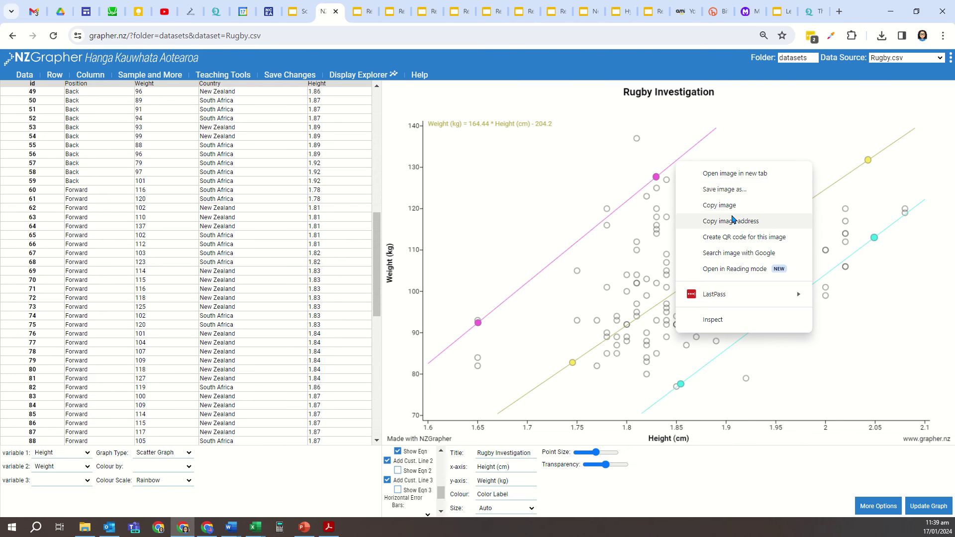
pyautogui.click(734, 205)
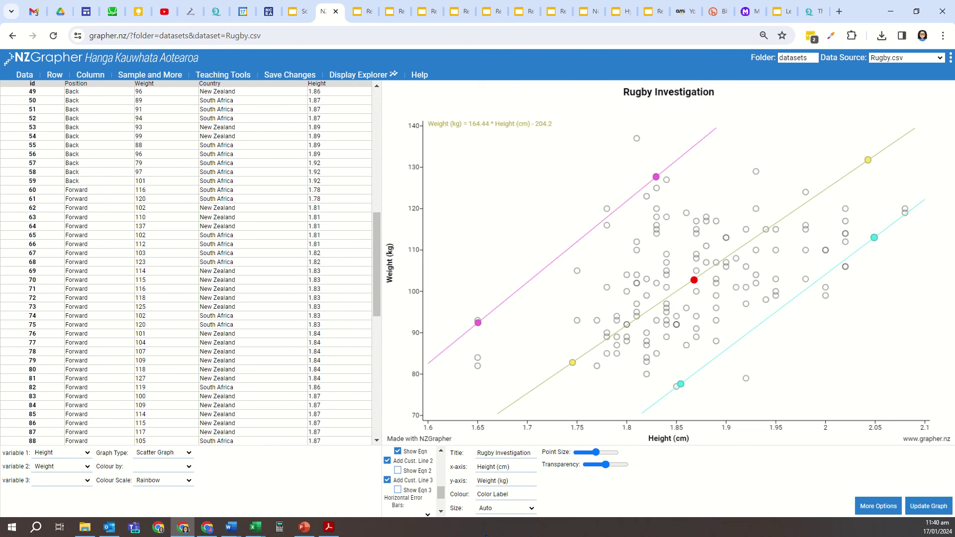
# - Paste the three-line graph into Word below the first one and zoom in to check it
pyautogui.moveTo(231, 527)
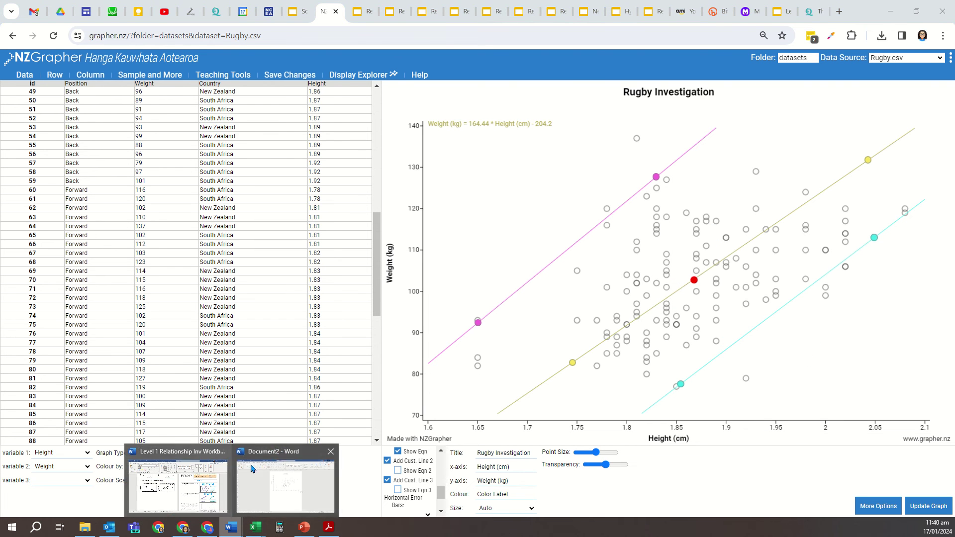
pyautogui.click(252, 468)
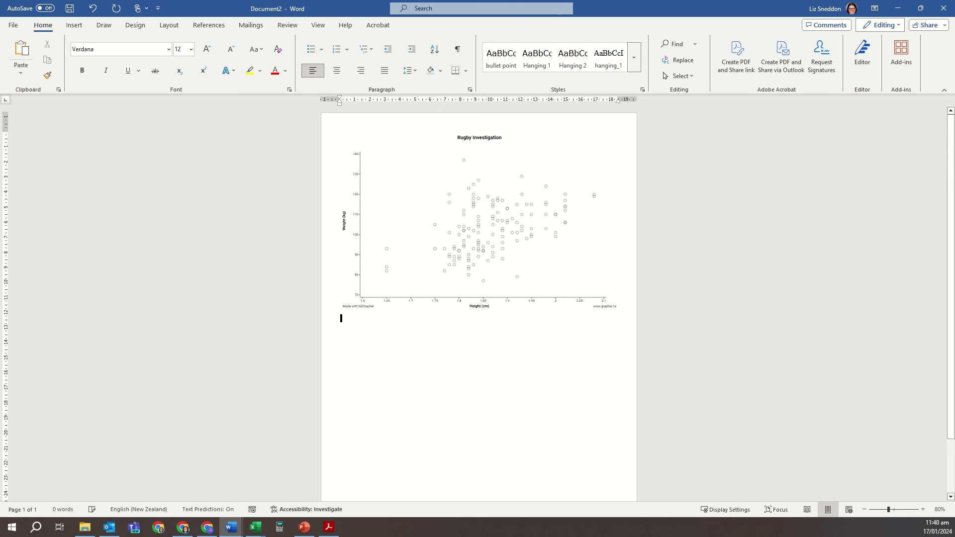
pyautogui.hotkey('ctrl', 'v')
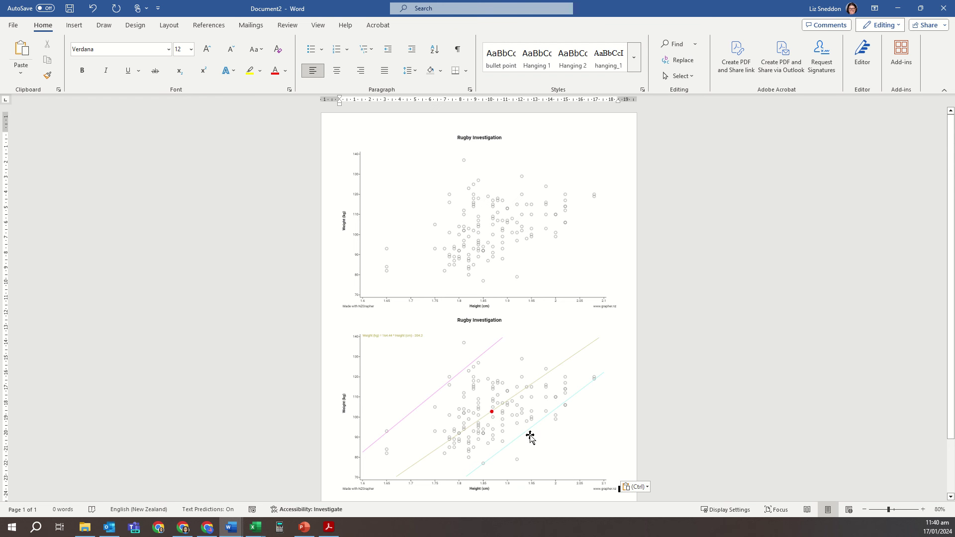
pyautogui.click(923, 509)
pyautogui.click(923, 509)
pyautogui.click(923, 509)
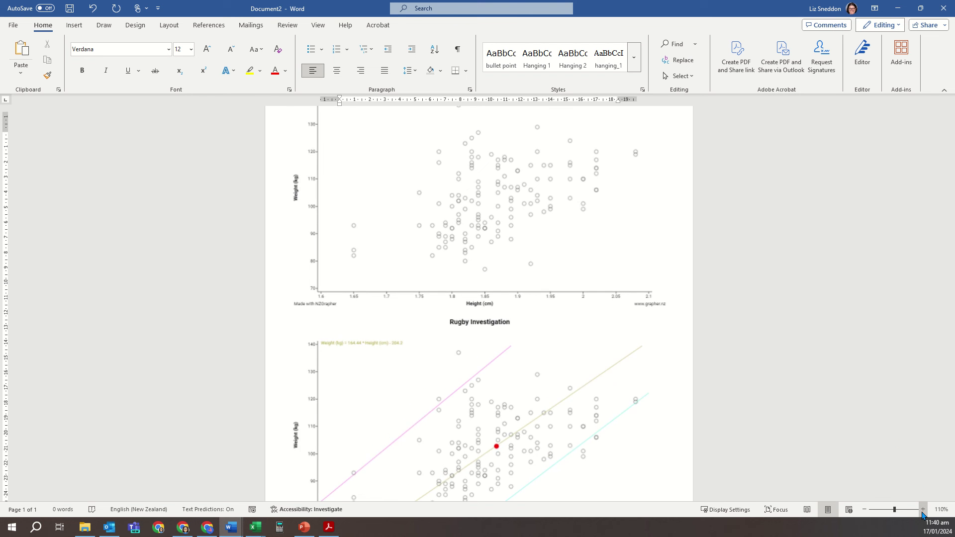
pyautogui.click(922, 509)
pyautogui.click(922, 509)
pyautogui.click(922, 509)
pyautogui.click(922, 510)
pyautogui.click(922, 509)
pyautogui.scroll(-3, 714, 370)
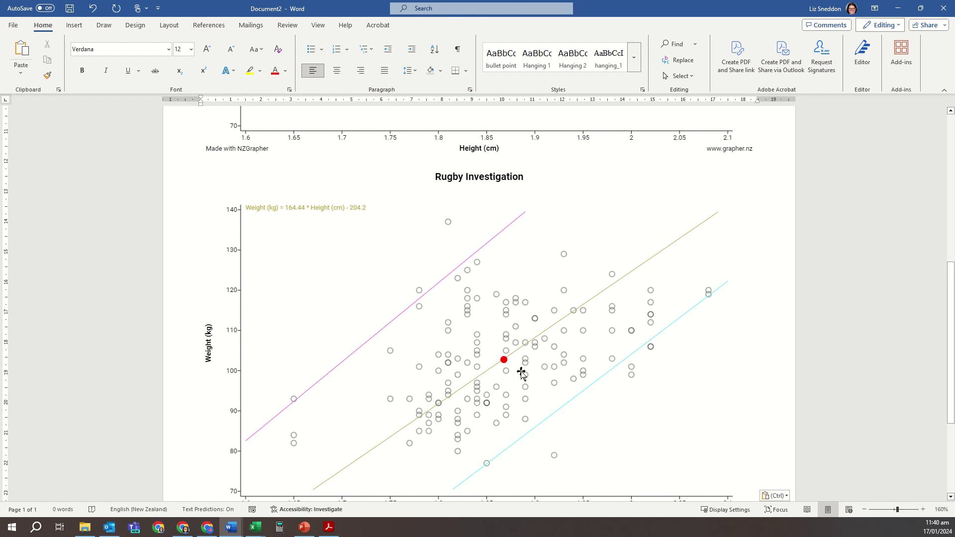
# - Back in NZGrapher, display the equations for custom lines 2 and 3
pyautogui.click(897, 7)
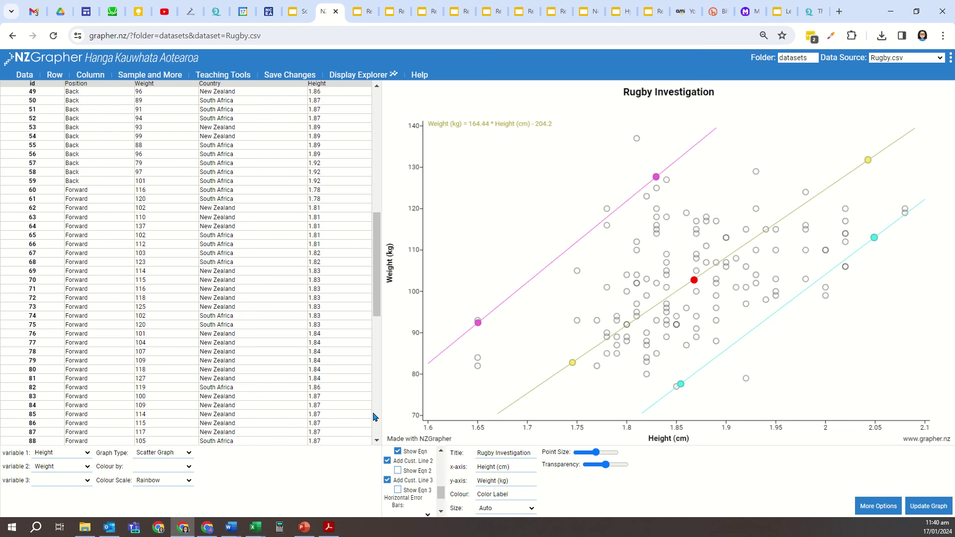
pyautogui.click(398, 471)
pyautogui.click(397, 490)
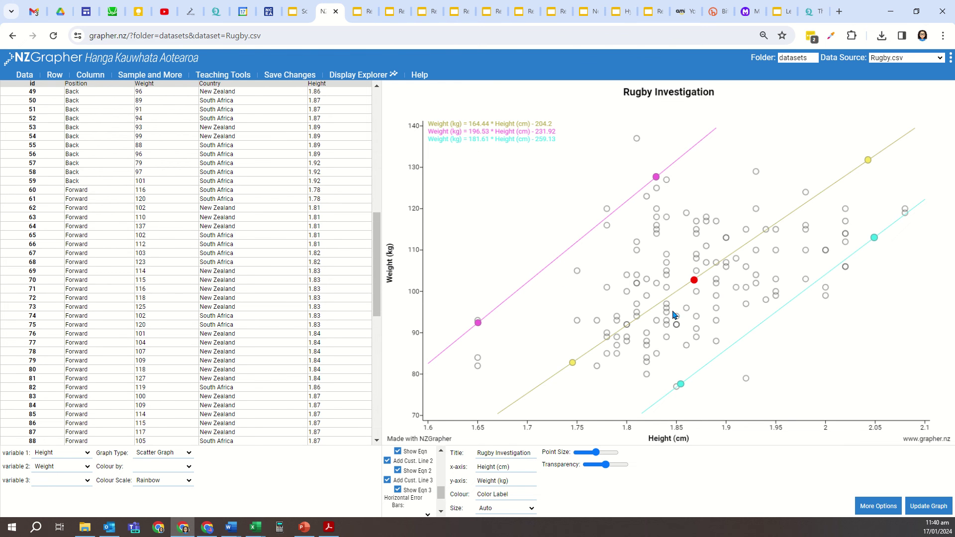
pyautogui.scroll(2, 186, 263)
pyautogui.scroll(7, 185, 264)
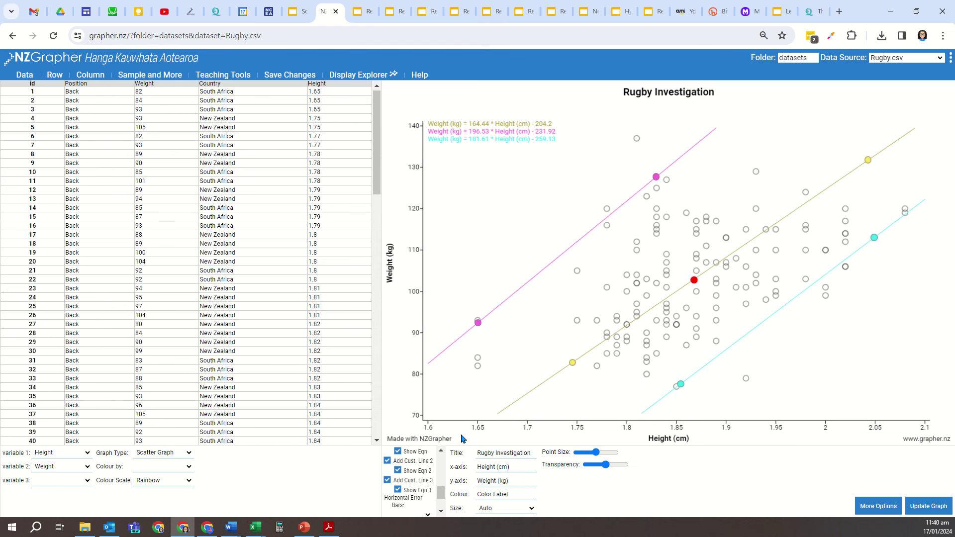
# - Remove custom lines 2 and 3 with their equations, the first custom line and the mean dot
pyautogui.click(398, 490)
pyautogui.click(388, 480)
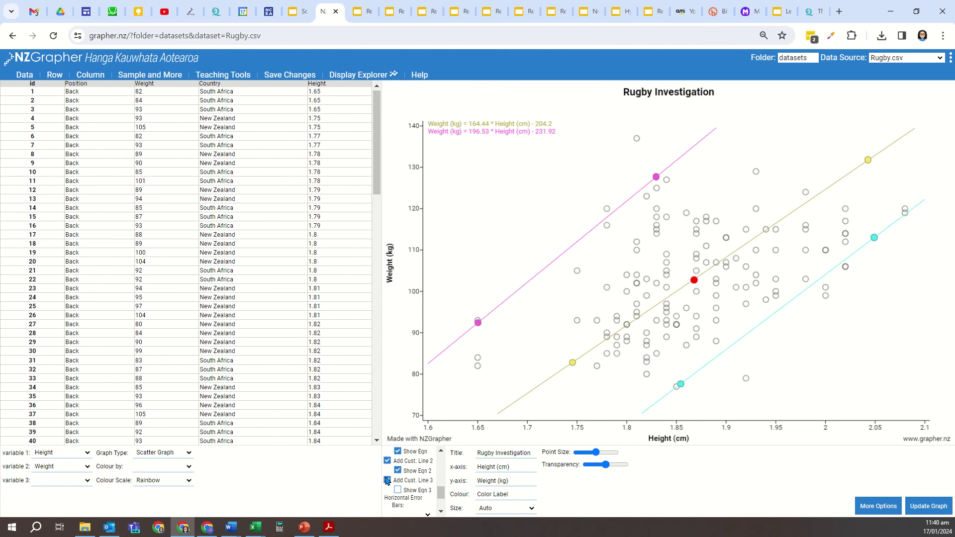
pyautogui.click(398, 470)
pyautogui.click(387, 461)
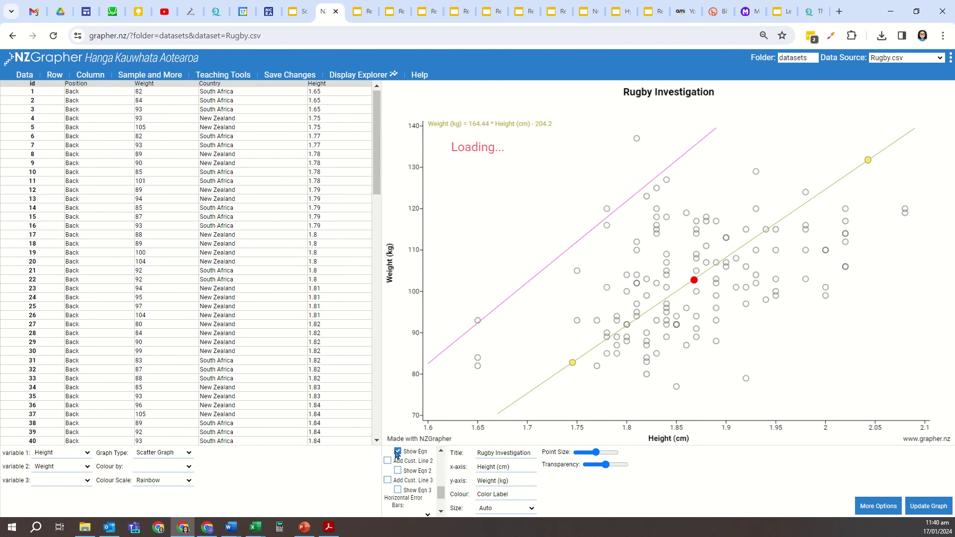
pyautogui.scroll(-3, 396, 478)
pyautogui.scroll(-2, 395, 477)
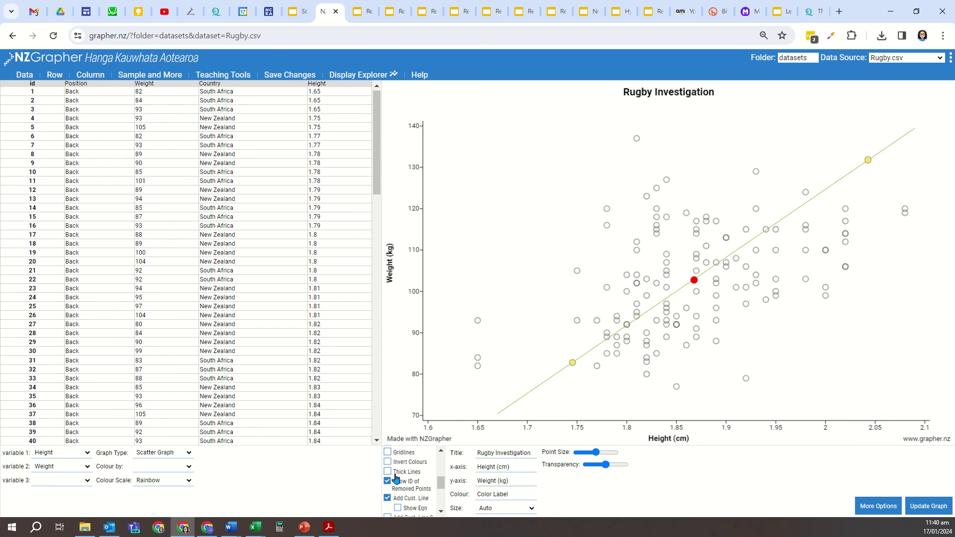
pyautogui.click(387, 499)
pyautogui.scroll(3, 395, 490)
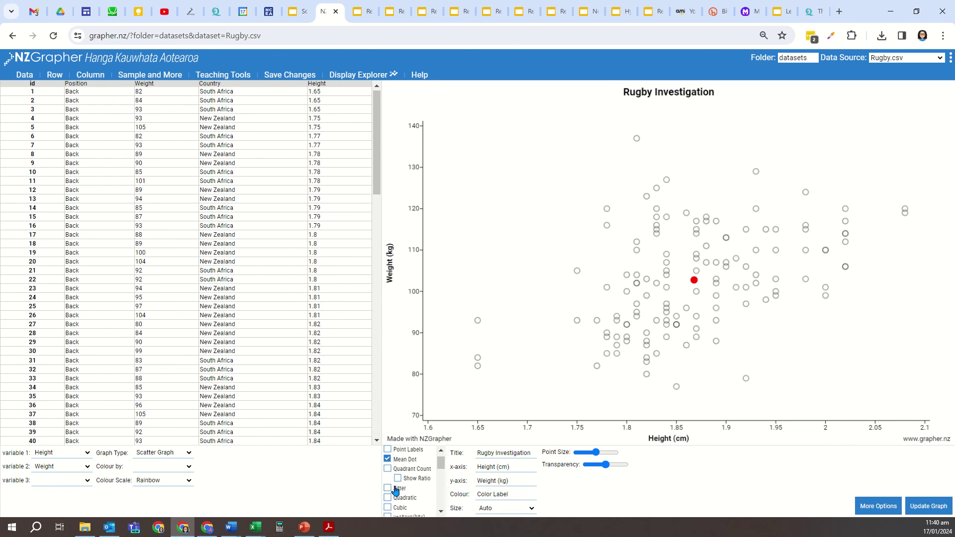
pyautogui.click(388, 459)
pyautogui.scroll(1, 412, 471)
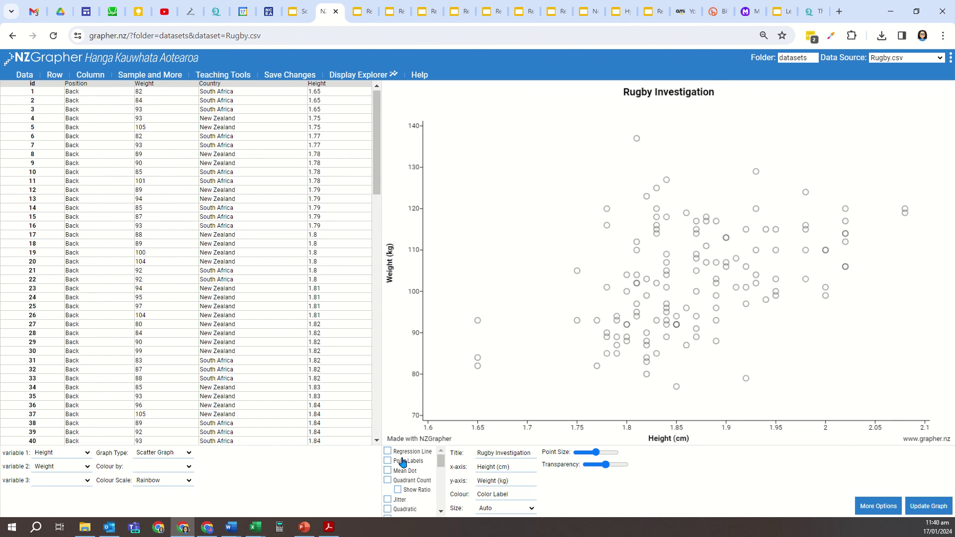
# - Colour the scatter points by Position, showing Backs in red and Forwards in blue
pyautogui.click(155, 467)
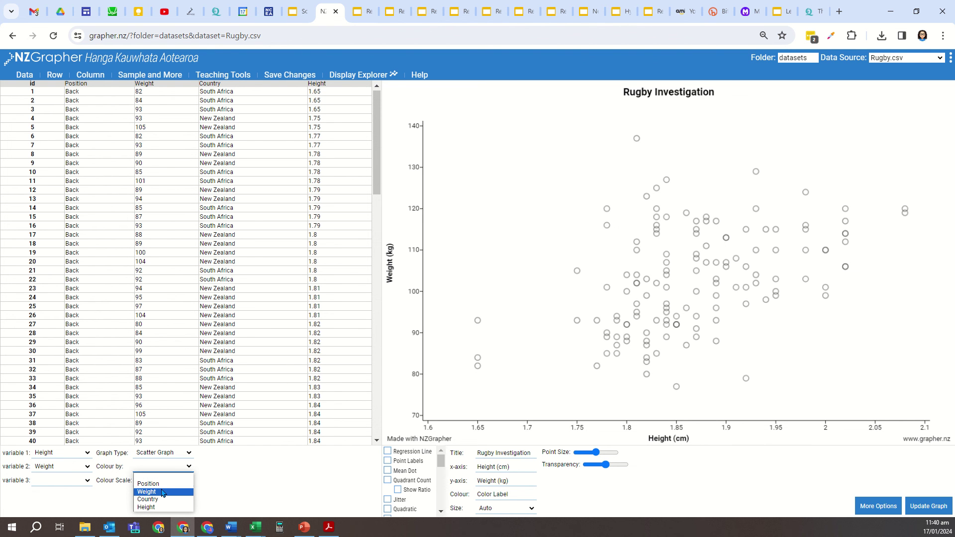
pyautogui.press('Up')
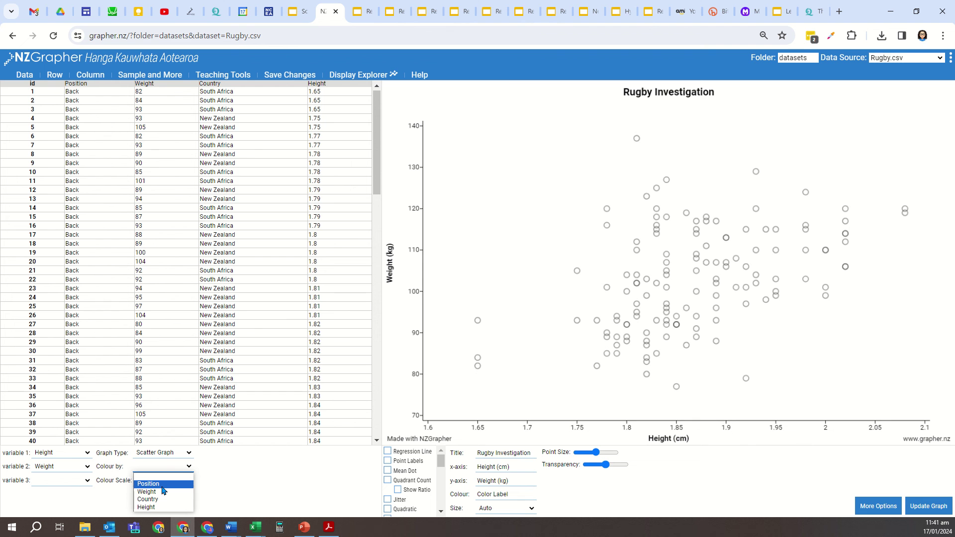
pyautogui.press('Return')
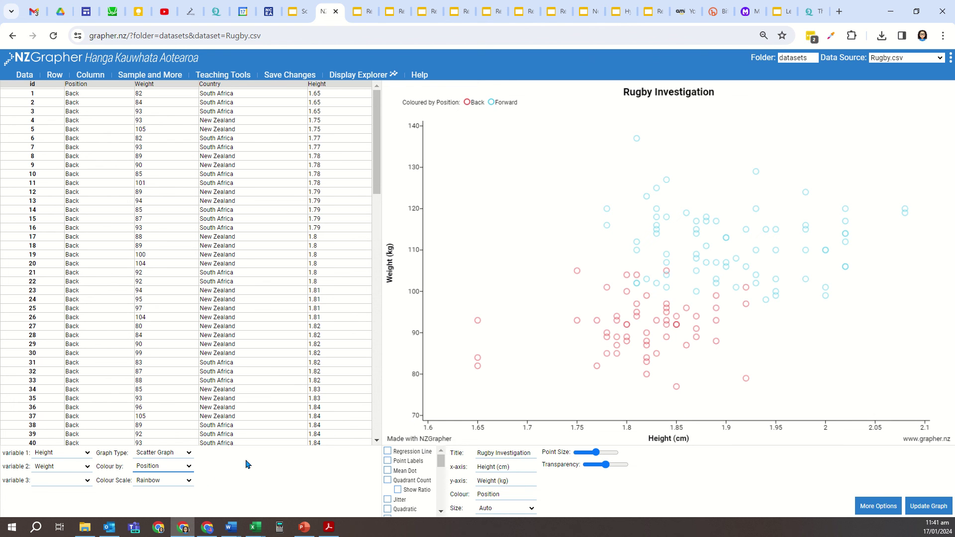
# - Colour the points by Country (New Zealand vs South Africa) and browse the data table
pyautogui.click(180, 467)
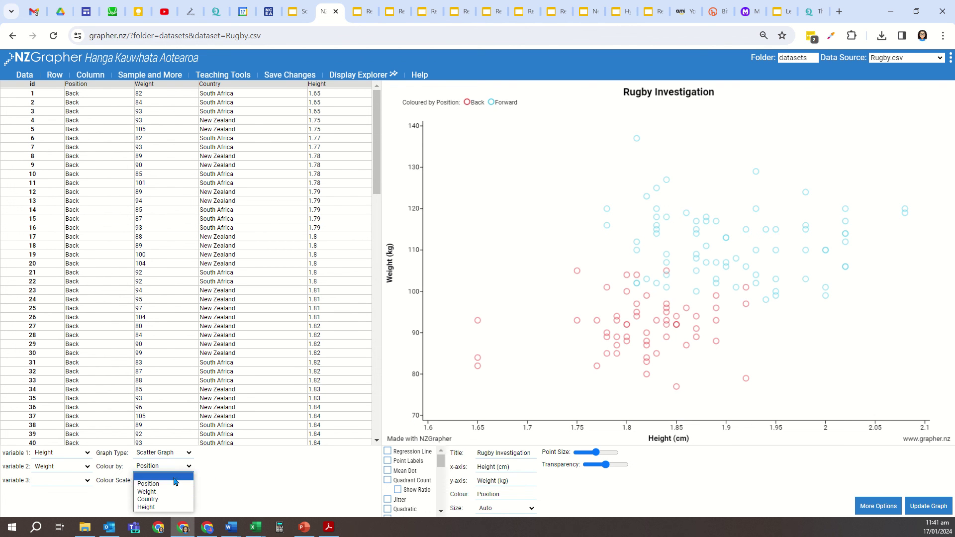
pyautogui.click(161, 503)
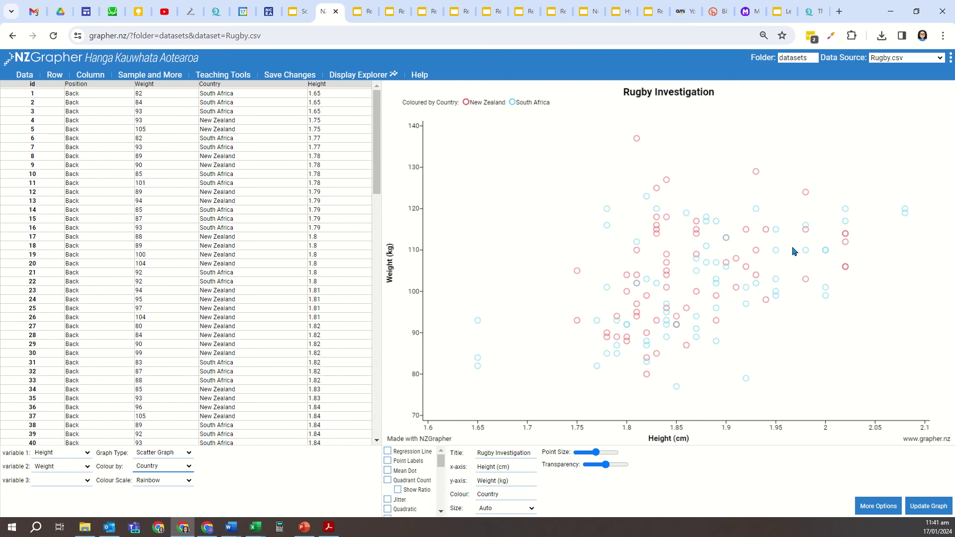
pyautogui.scroll(-6, 793, 251)
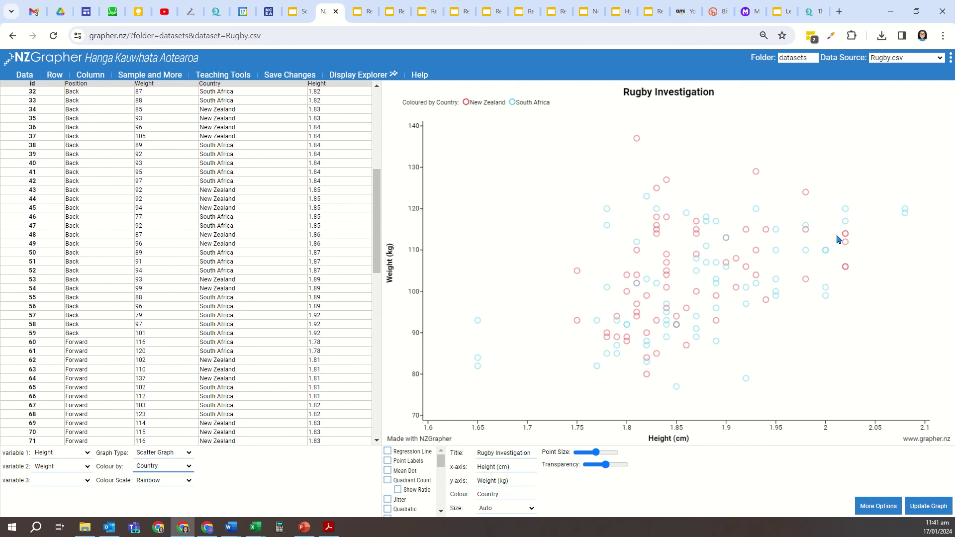
pyautogui.scroll(-10, 837, 239)
pyautogui.scroll(7, 758, 301)
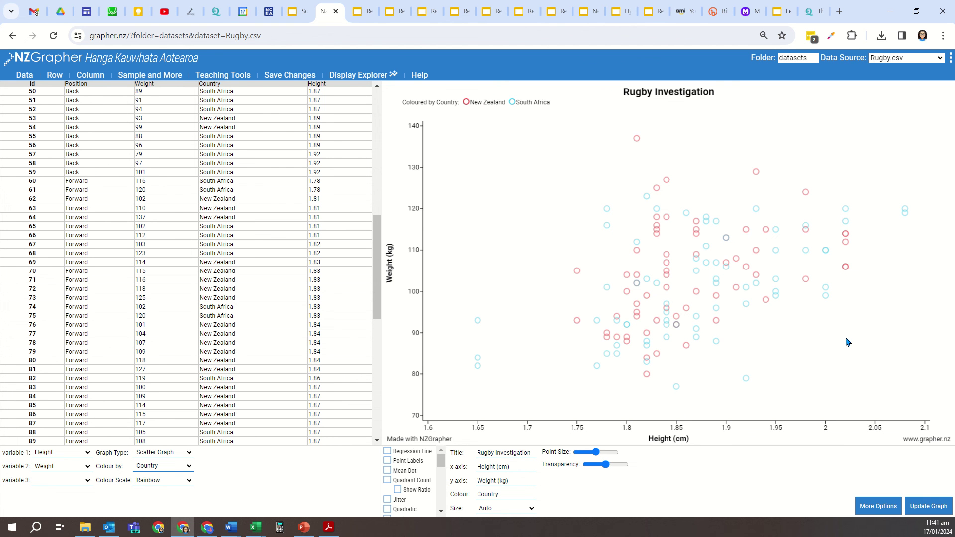
# - Set Colour by back to blank so the points return to plain grey
pyautogui.scroll(4, 822, 368)
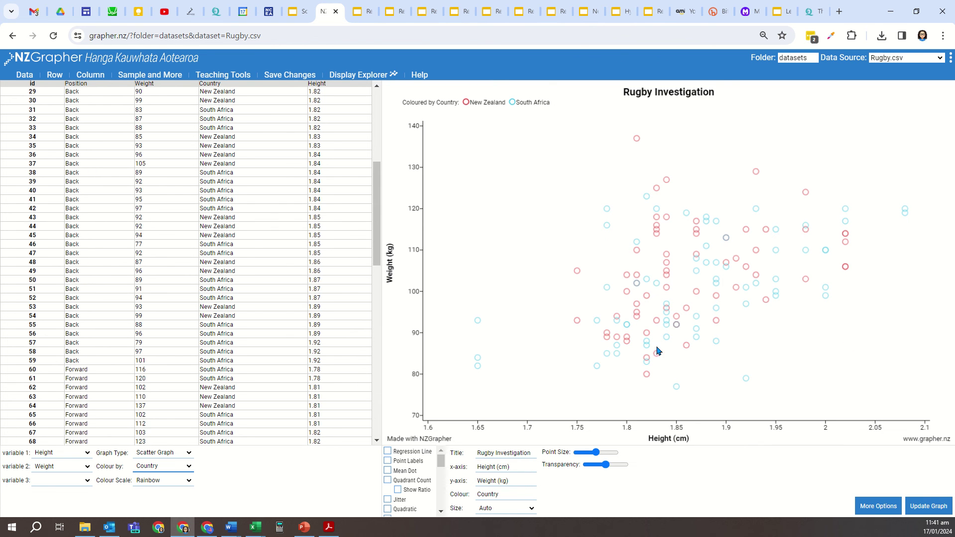
pyautogui.scroll(3, 657, 351)
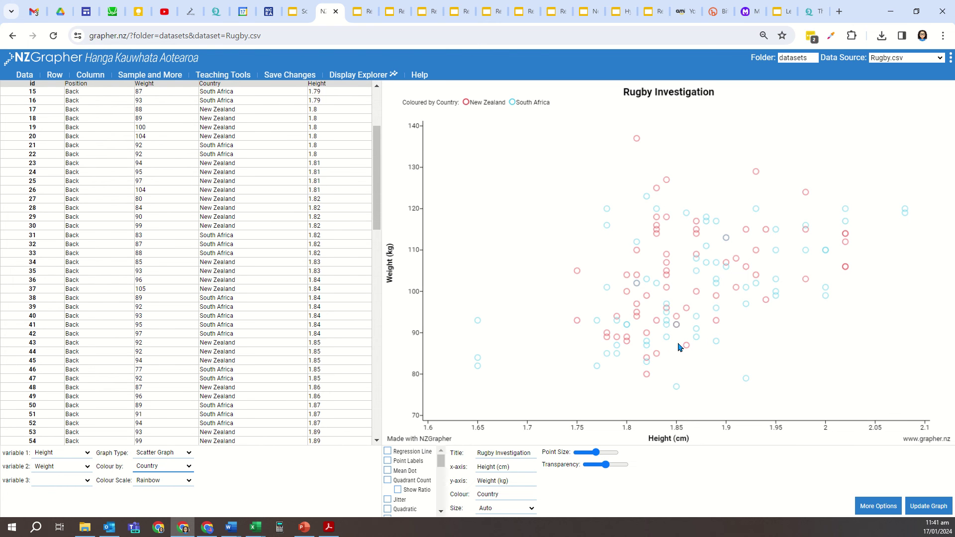
pyautogui.scroll(-2, 681, 347)
pyautogui.click(169, 467)
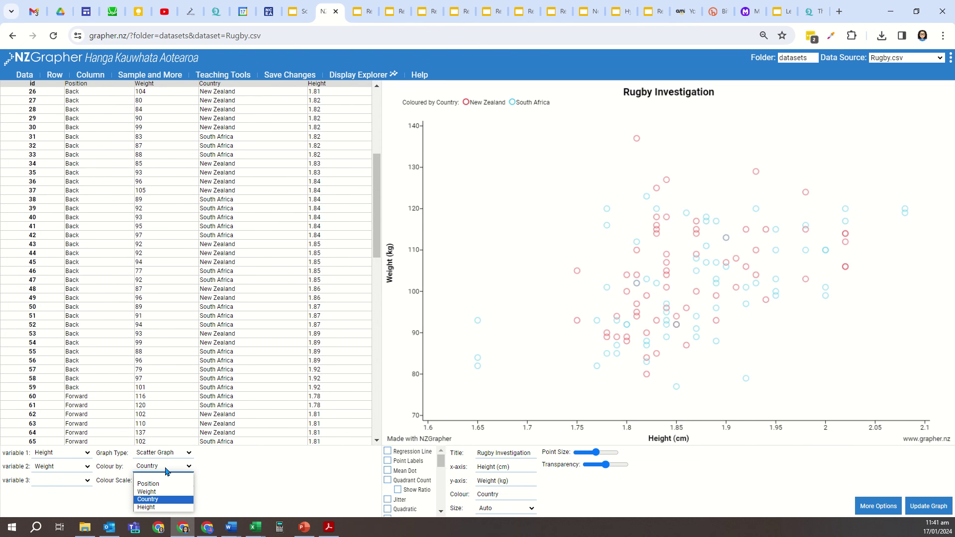
pyautogui.click(157, 478)
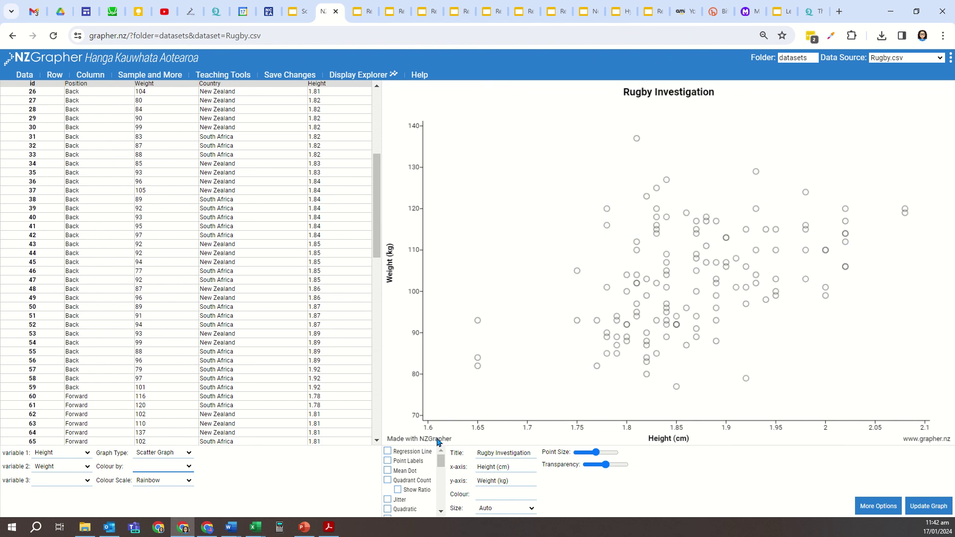
# - Add a linear regression line: Weight (kg) = 66.726 * Height (cm) - 21.866, r = 0.43443, n = 135
pyautogui.click(389, 453)
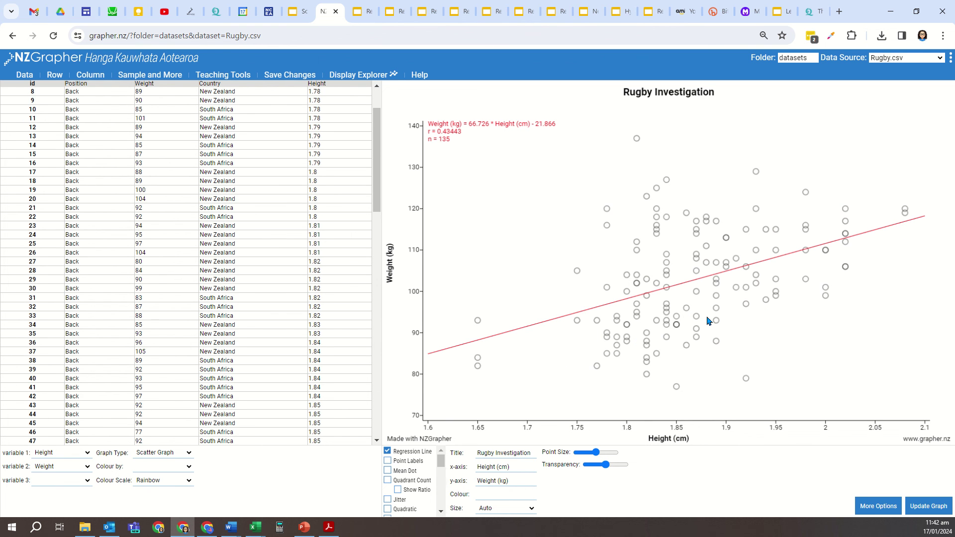
pyautogui.press('pagedown')
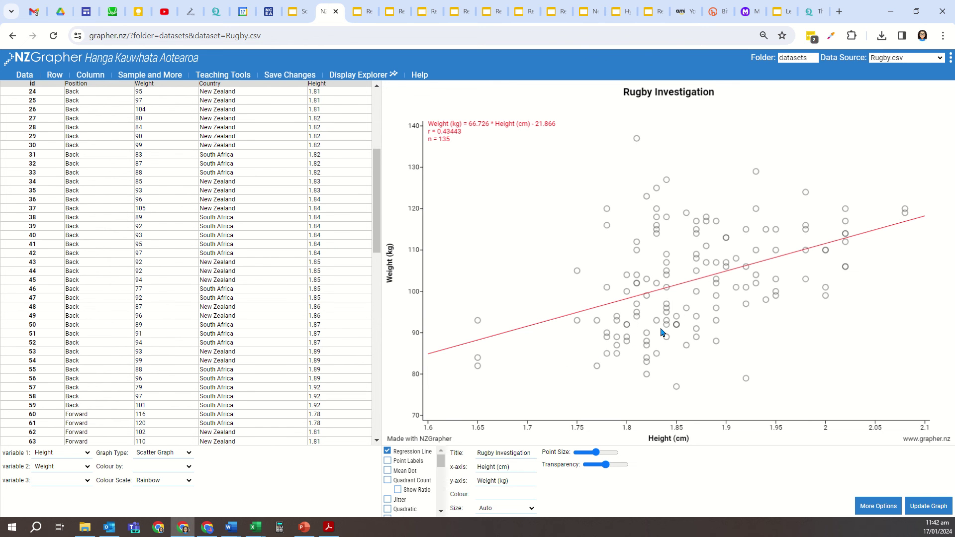
pyautogui.press('Up')
pyautogui.press('Up')
pyautogui.press('Up')
pyautogui.press('Up')
pyautogui.press('Up')
pyautogui.press('Up')
pyautogui.press('Up')
pyautogui.press('Up')
pyautogui.press('Up')
pyautogui.press('Up')
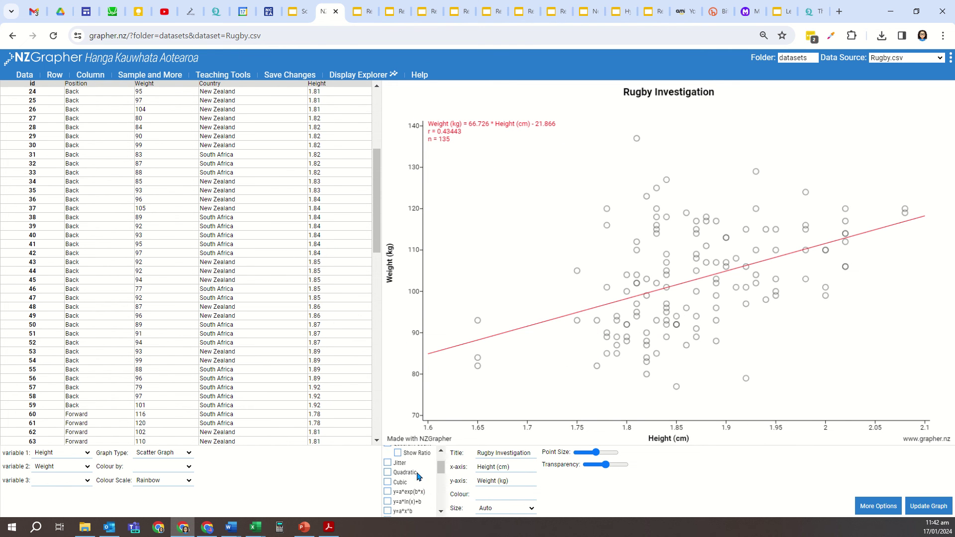
# - Add exponential y=a*exp(b*x), logarithmic y=a*ln(x)+b and power y=a*x^b fitted curves
pyautogui.scroll(-1, 405, 470)
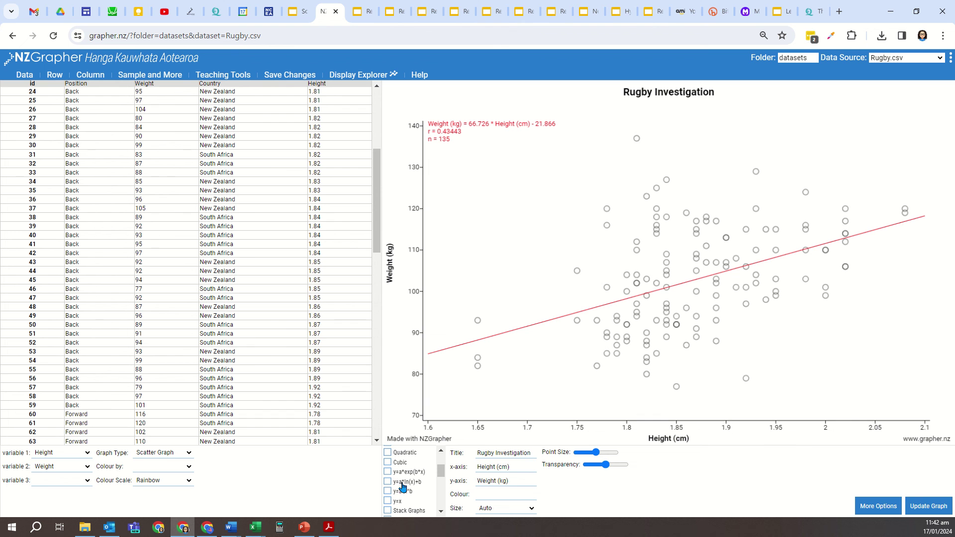
pyautogui.click(389, 472)
pyautogui.click(388, 482)
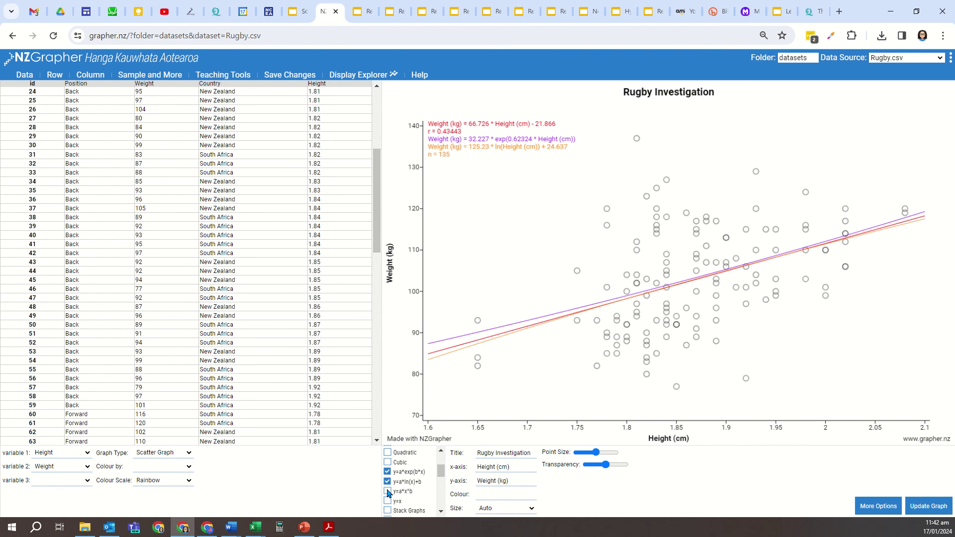
pyautogui.click(387, 492)
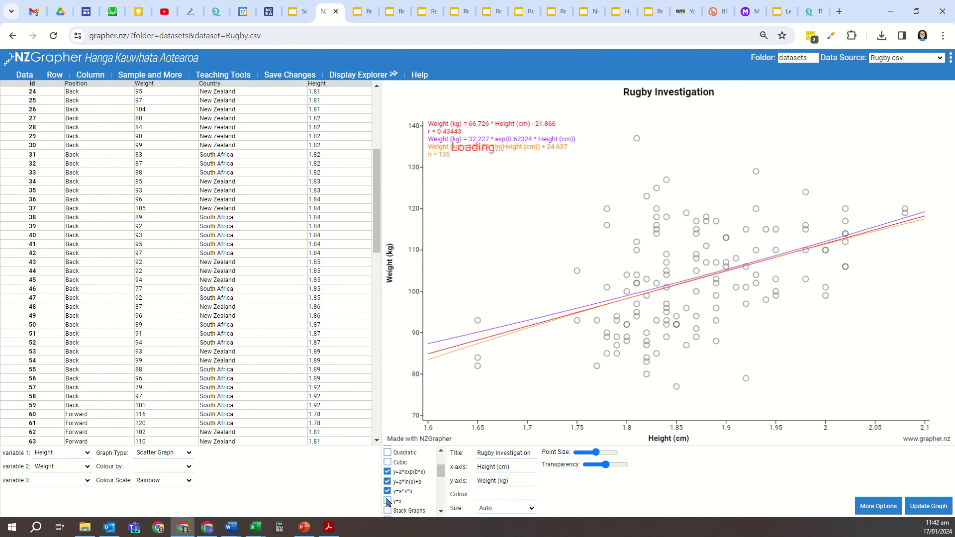